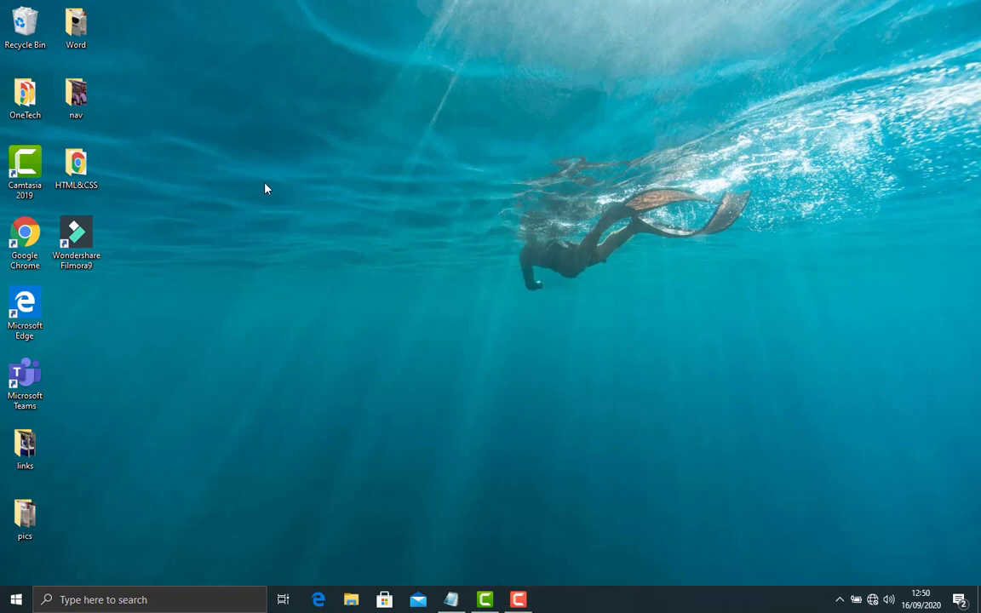
Step: Create a desktop folder named subsup and place it directly below the Wondershare Filmora9 shortcut
{"action": "right_click", "coordinate": [265, 189]}
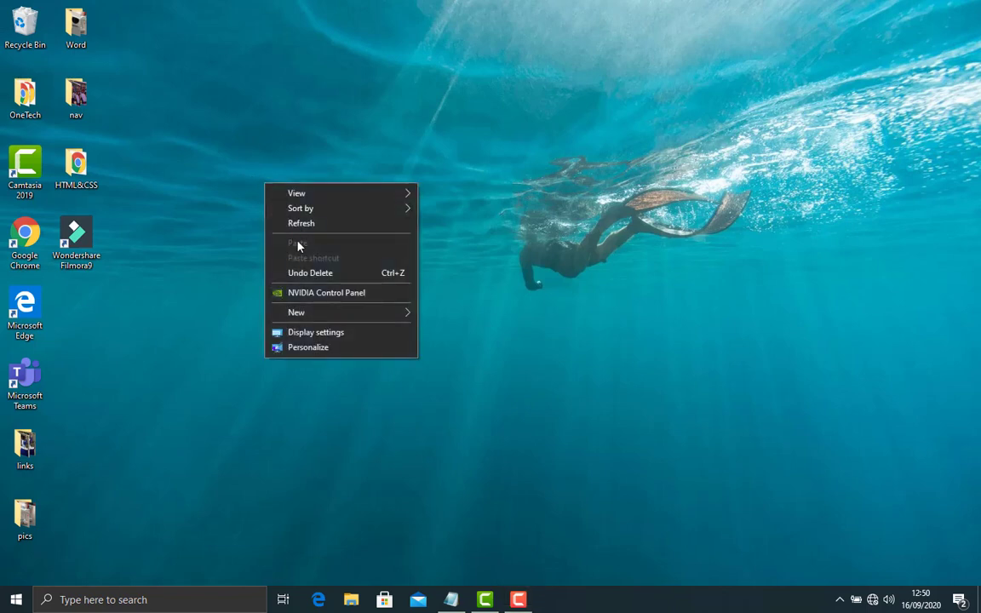
{"action": "mouse_move", "coordinate": [406, 315]}
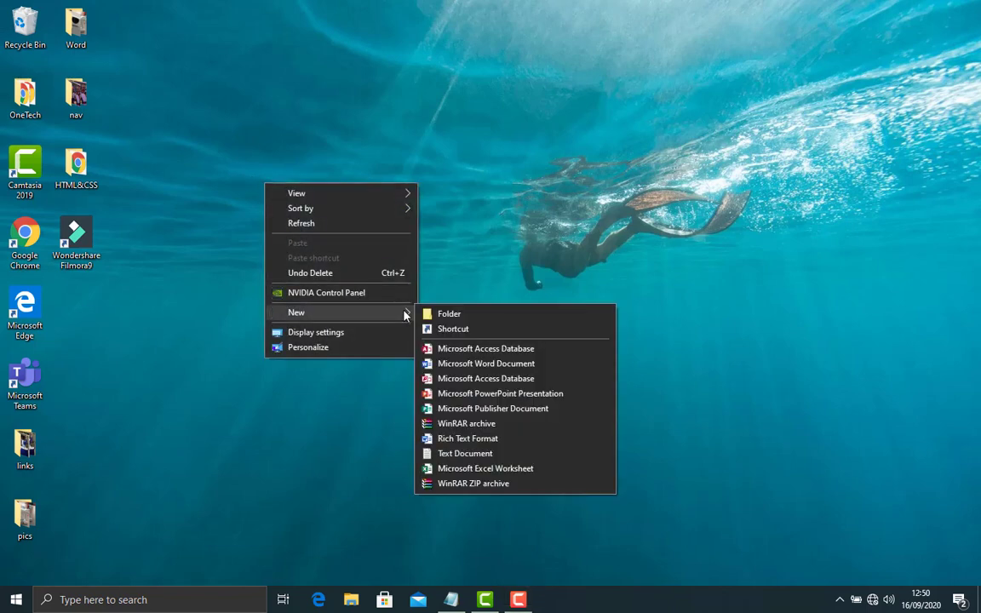
{"action": "left_click", "coordinate": [434, 315]}
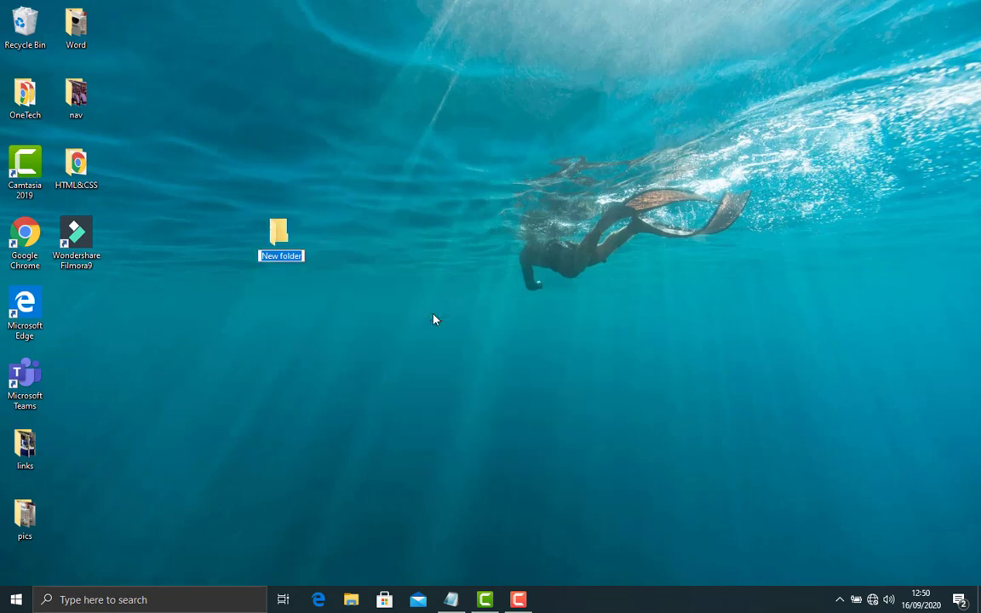
{"action": "type", "text": "subsup"}
{"action": "key", "text": "Return"}
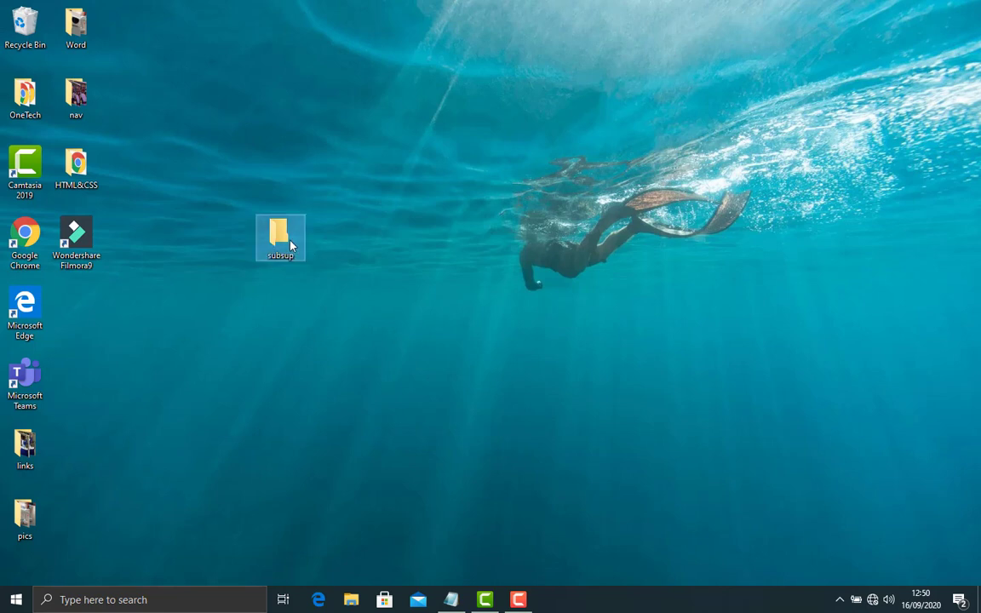
{"action": "left_click_drag", "start_coordinate": [290, 245], "coordinate": [243, 269]}
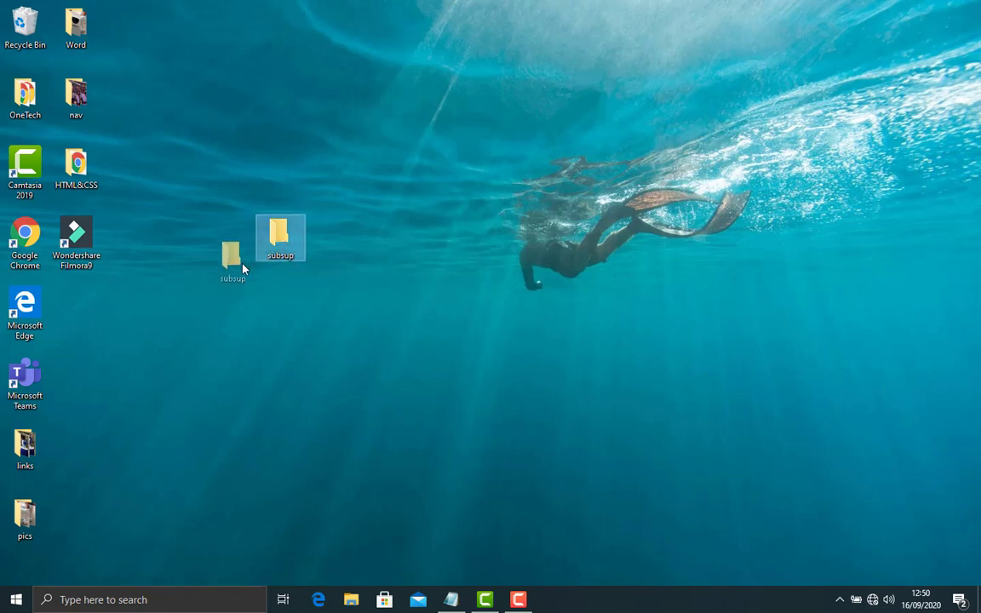
{"action": "left_click_drag", "start_coordinate": [125, 317], "coordinate": [85, 317]}
{"action": "left_click", "coordinate": [168, 294]}
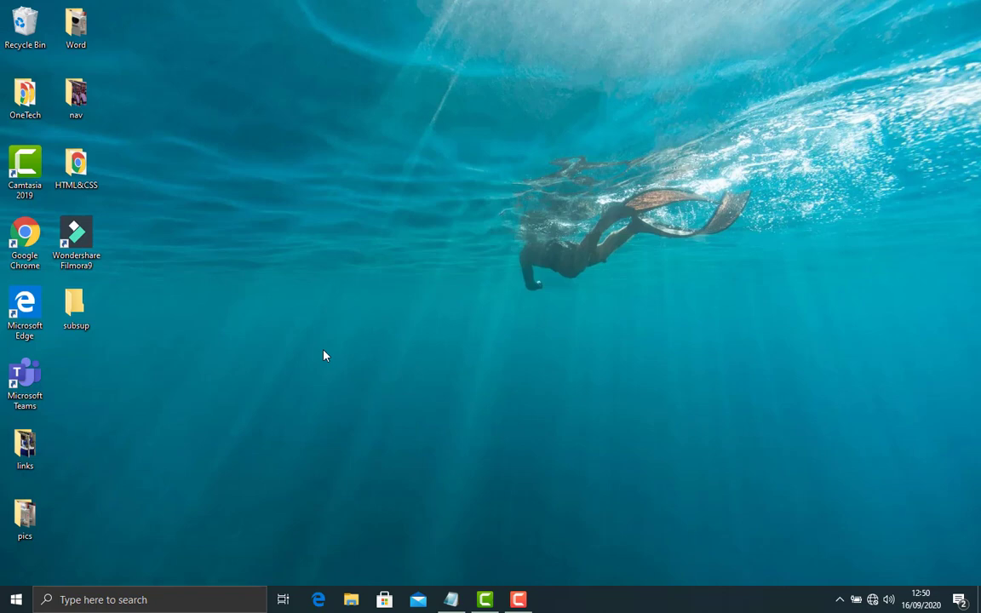
Step: Launch Word and create a blank document
{"action": "key", "text": "super"}
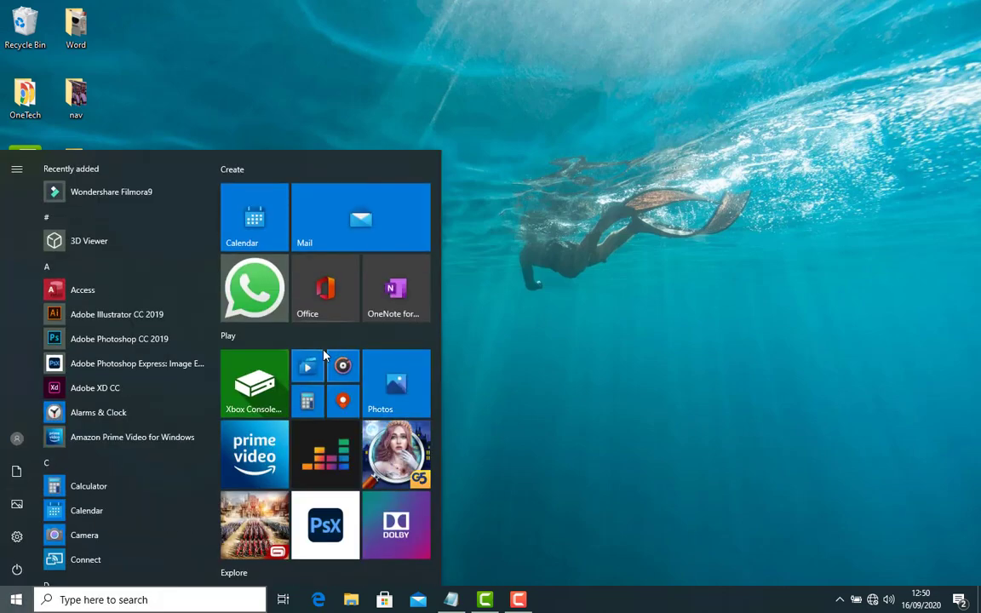
{"action": "type", "text": "w"}
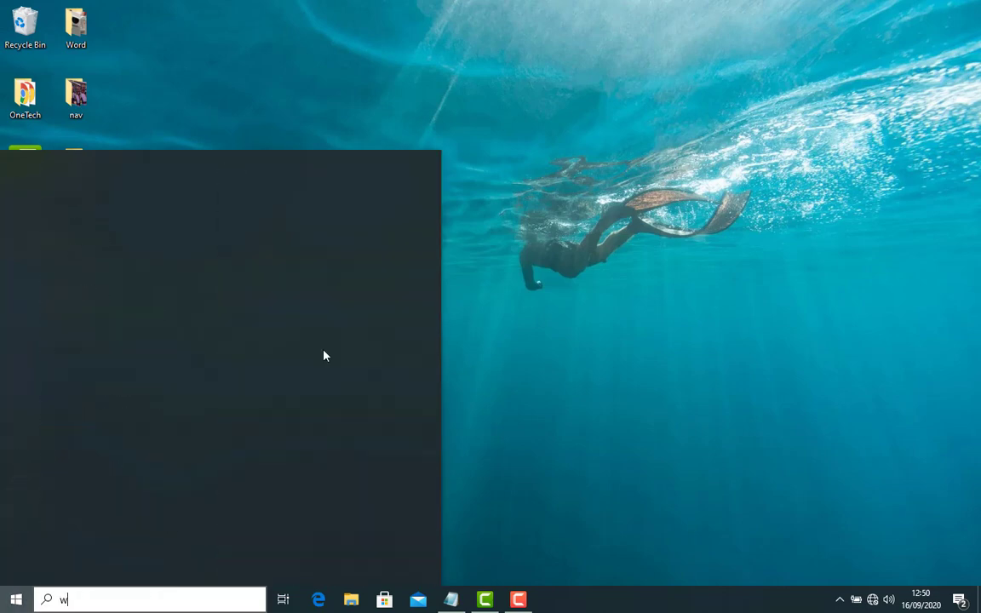
{"action": "type", "text": "ord"}
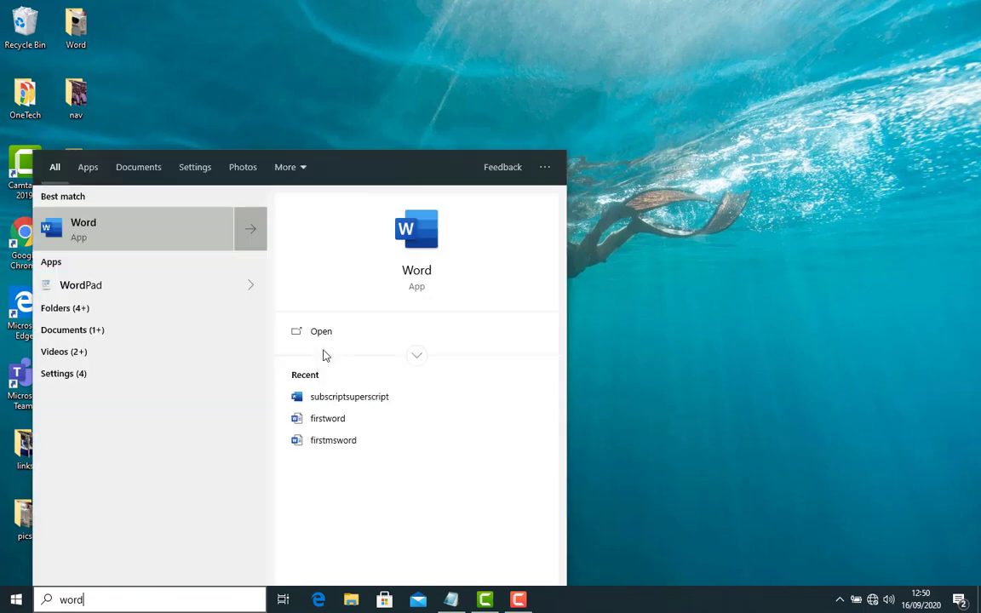
{"action": "key", "text": "Escape"}
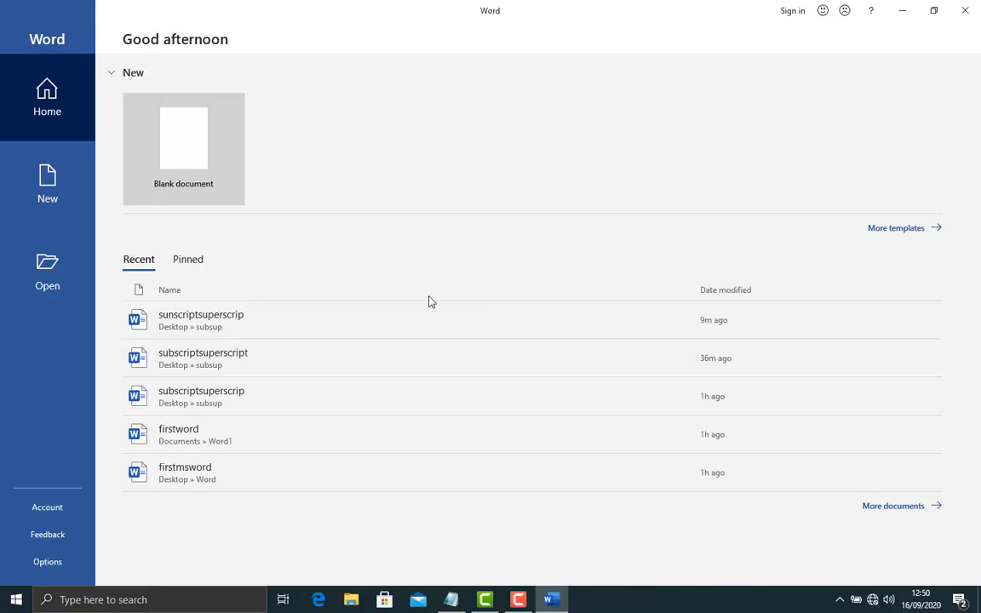
{"action": "left_click", "coordinate": [178, 154]}
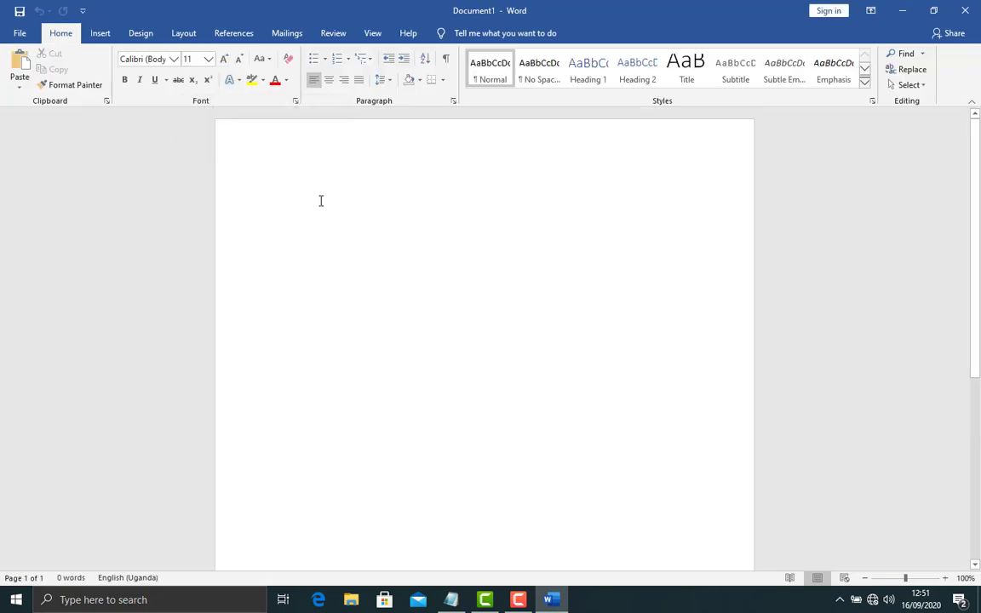
Step: Enter the heading SUBSCRIPT AND SUPERSCRIPT on the first line and start a new line below it
{"action": "type", "text": "SUBSCR"}
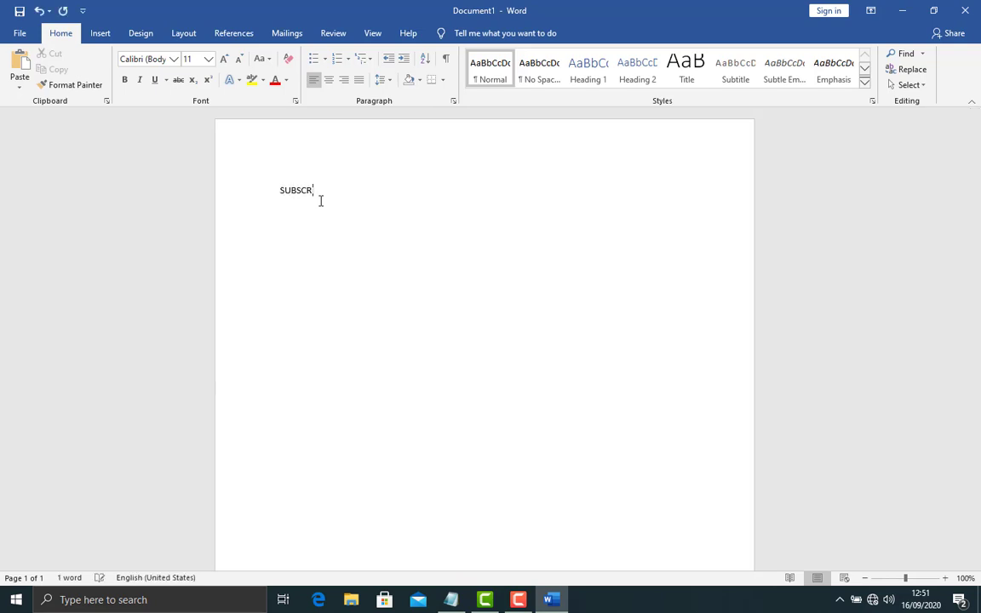
{"action": "type", "text": "IPT AND SUPERSCRI"}
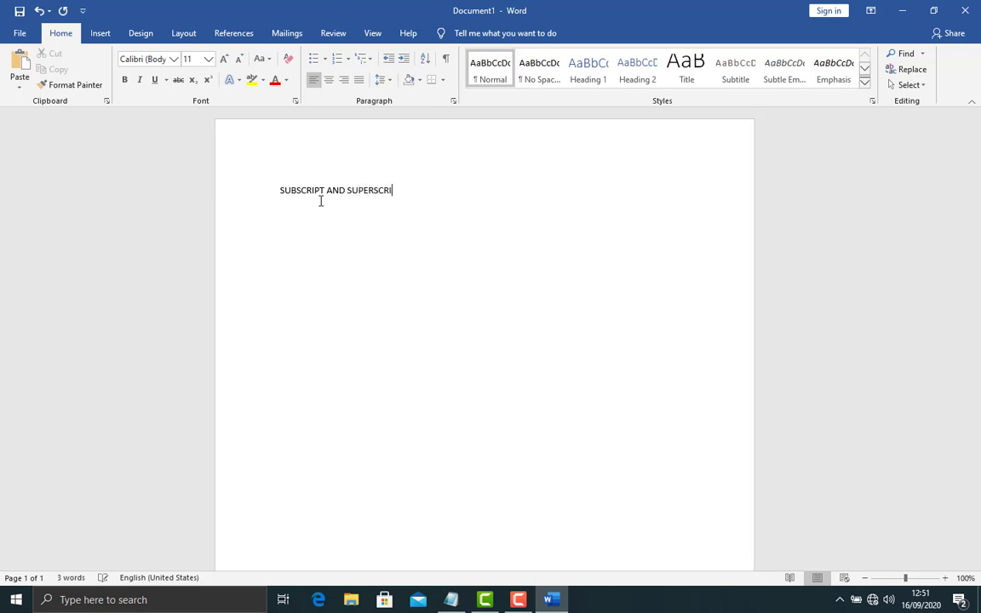
{"action": "type", "text": "PT"}
{"action": "key", "text": "Return"}
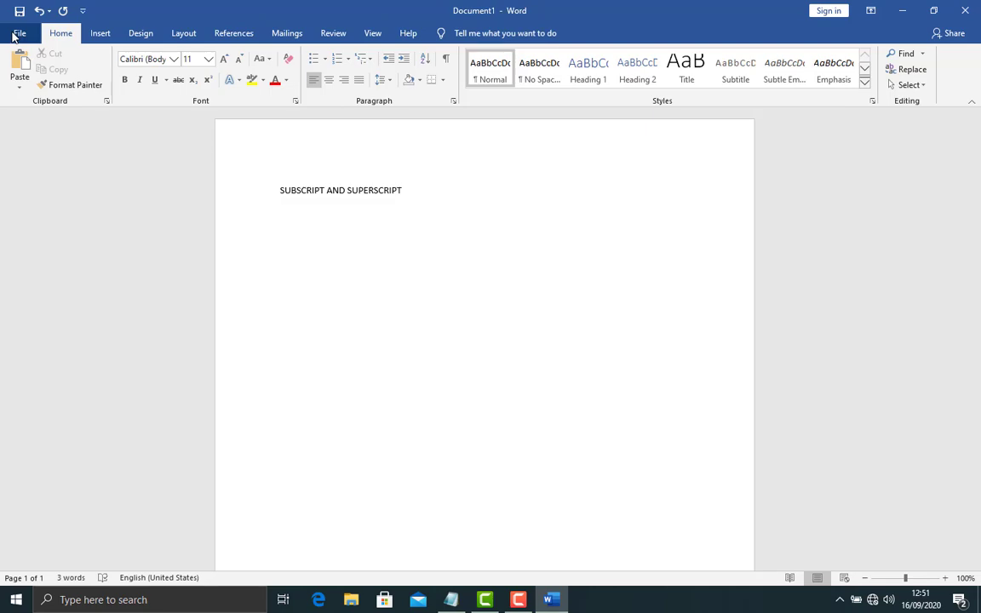
Step: Save the document as SUBSCRIPT AND SUPERSCRIPT in the subsup folder on the Desktop, using the Word Document format
{"action": "left_click", "coordinate": [16, 34]}
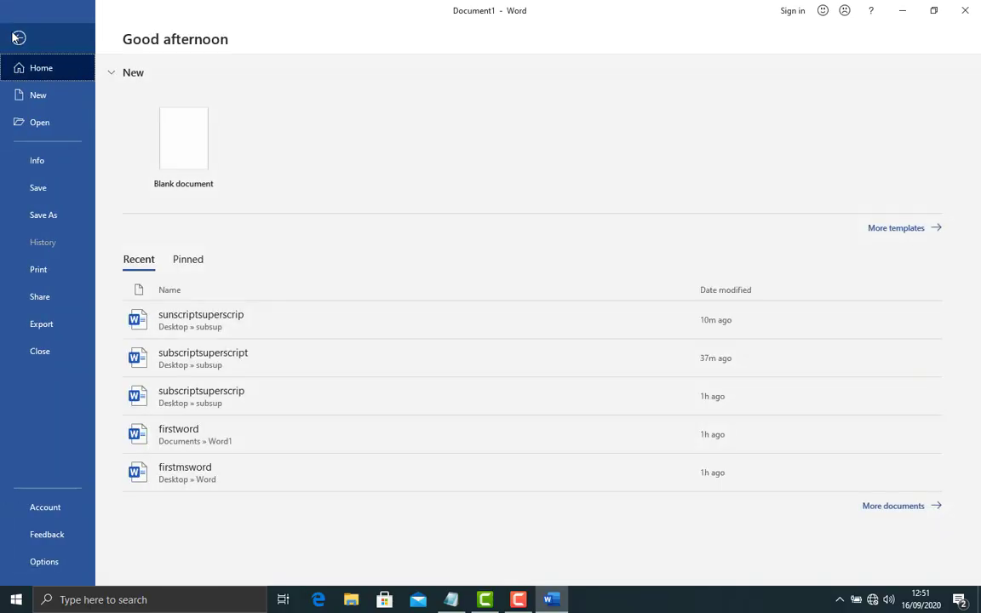
{"action": "left_click", "coordinate": [50, 214]}
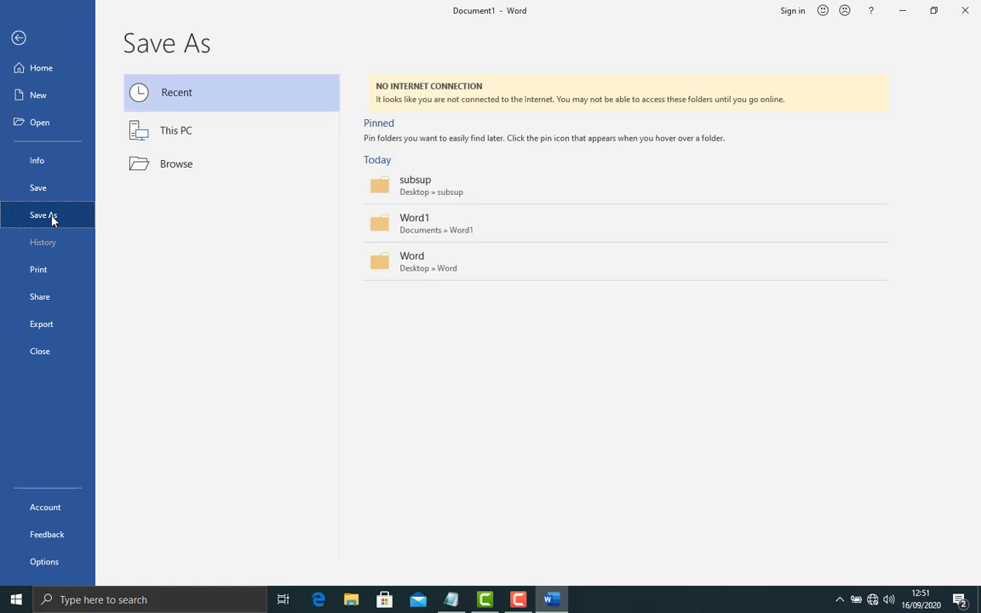
{"action": "left_click", "coordinate": [180, 174]}
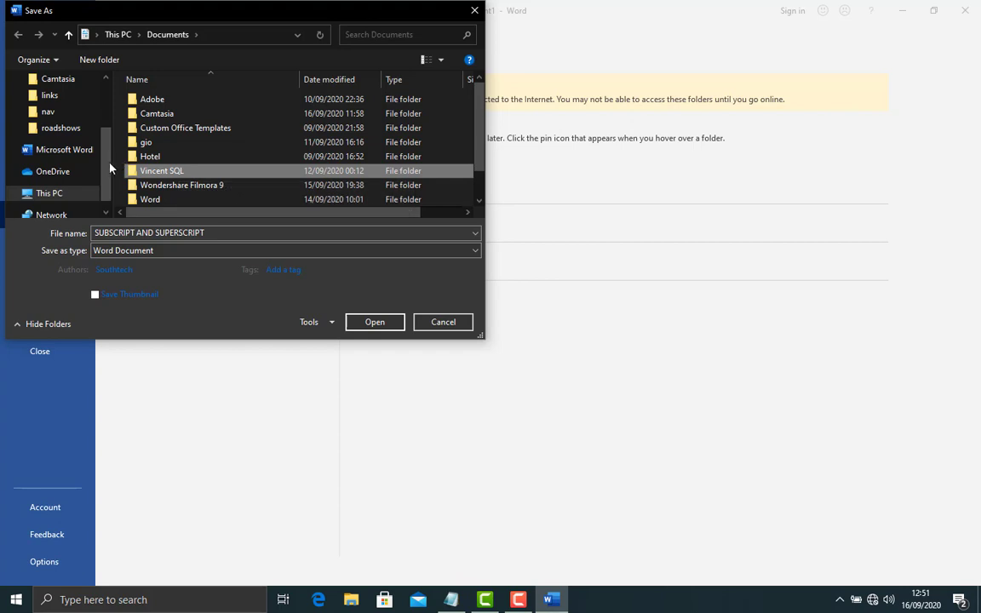
{"action": "scroll", "coordinate": [106, 167], "scroll_direction": "down", "scroll_amount": 1}
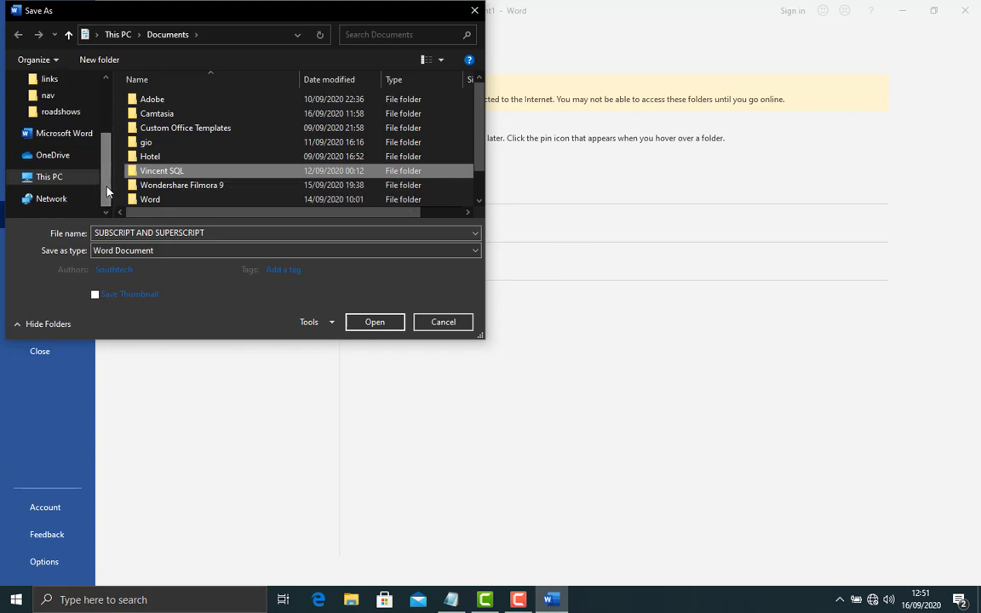
{"action": "left_click", "coordinate": [73, 180]}
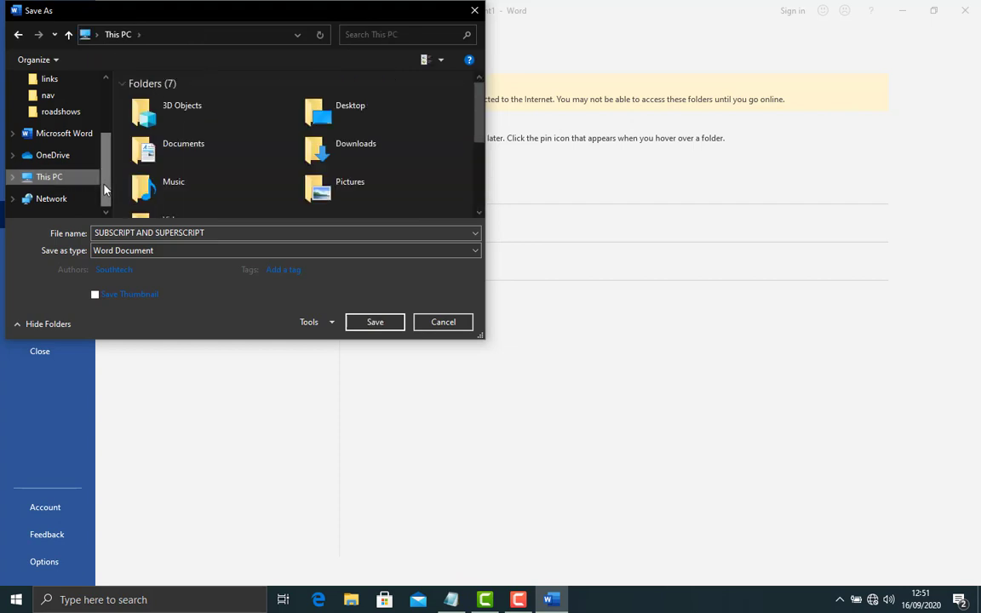
{"action": "left_click_drag", "start_coordinate": [104, 189], "coordinate": [108, 131]}
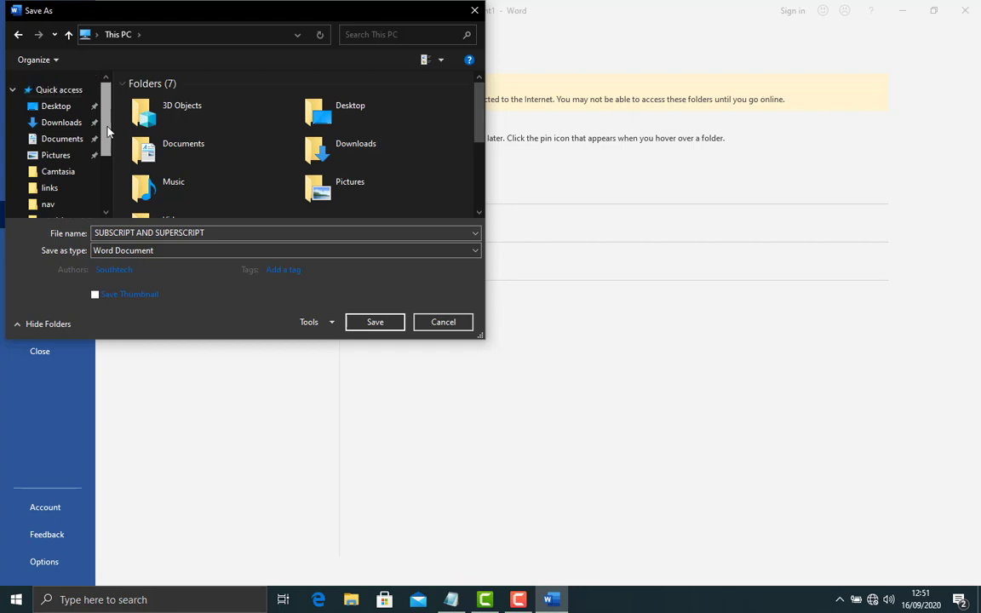
{"action": "left_click", "coordinate": [55, 107]}
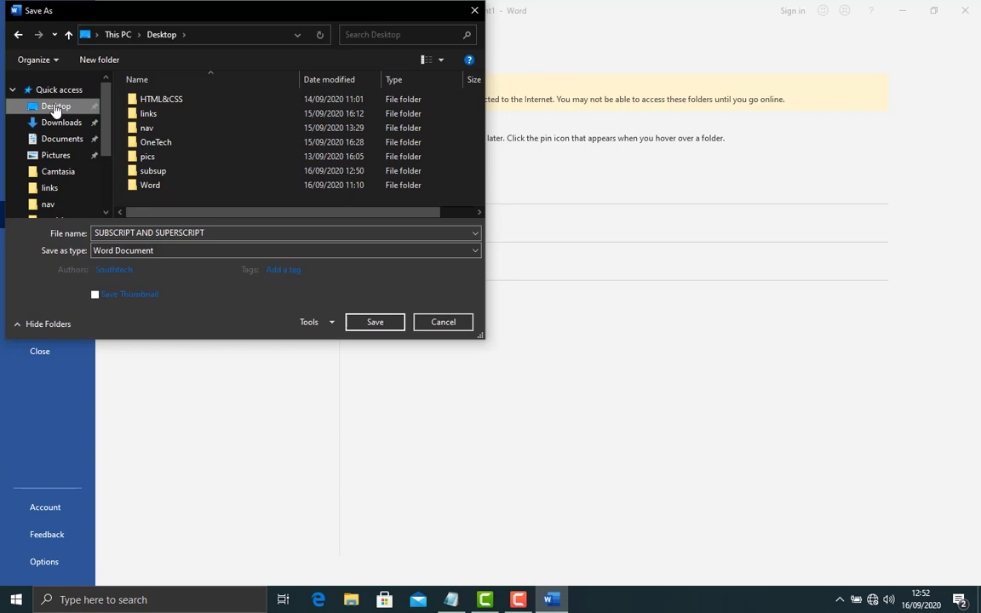
{"action": "double_click", "coordinate": [153, 171]}
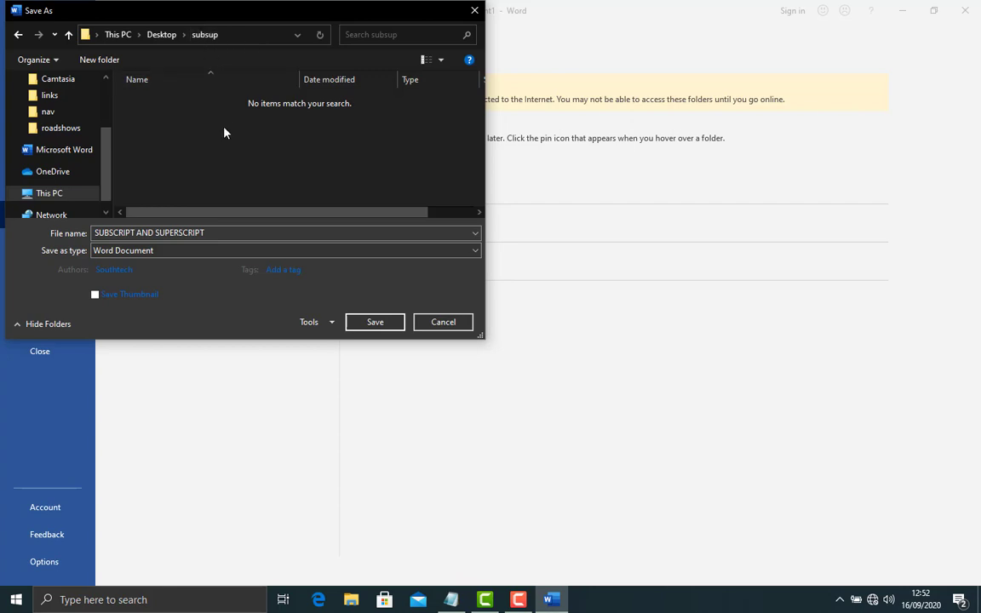
{"action": "left_click", "coordinate": [216, 232]}
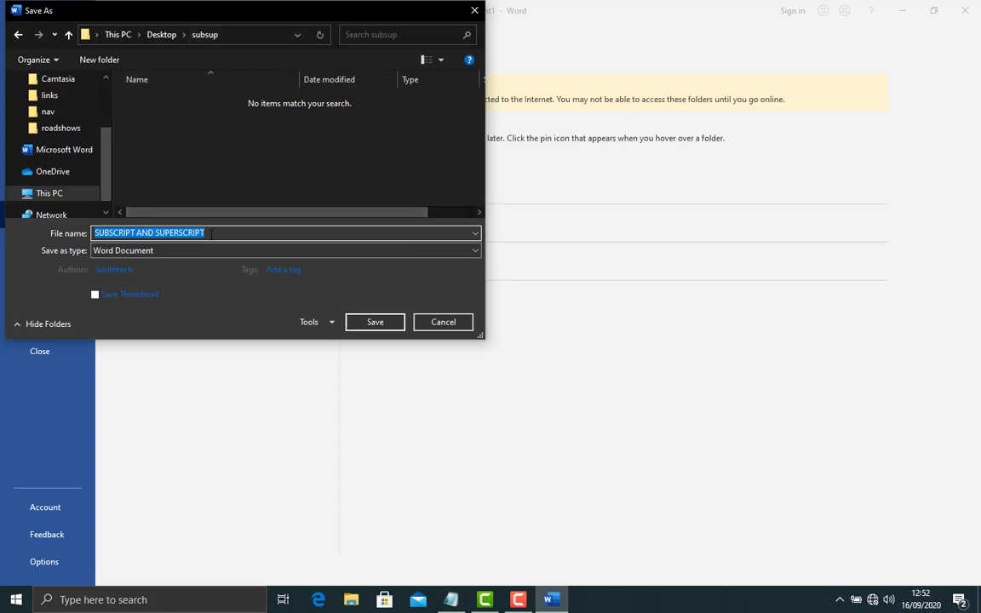
{"action": "left_click", "coordinate": [375, 322]}
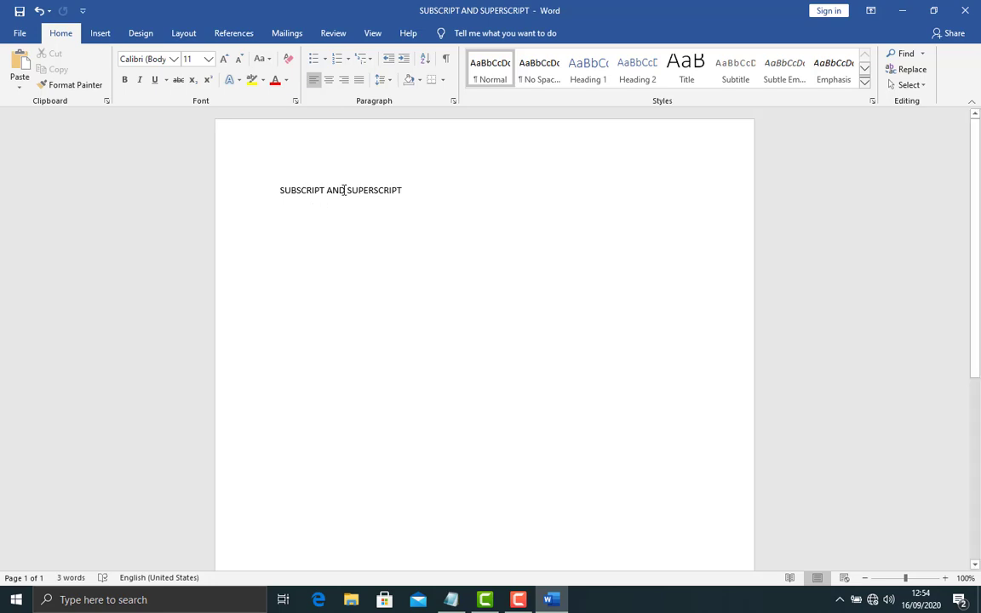
Step: Begin the subscript definition under the heading with "Subscript: Is a character"
{"action": "left_click", "coordinate": [348, 190]}
{"action": "left_click_drag", "start_coordinate": [371, 195], "coordinate": [409, 195]}
{"action": "left_click", "coordinate": [417, 198]}
{"action": "key", "text": "Down"}
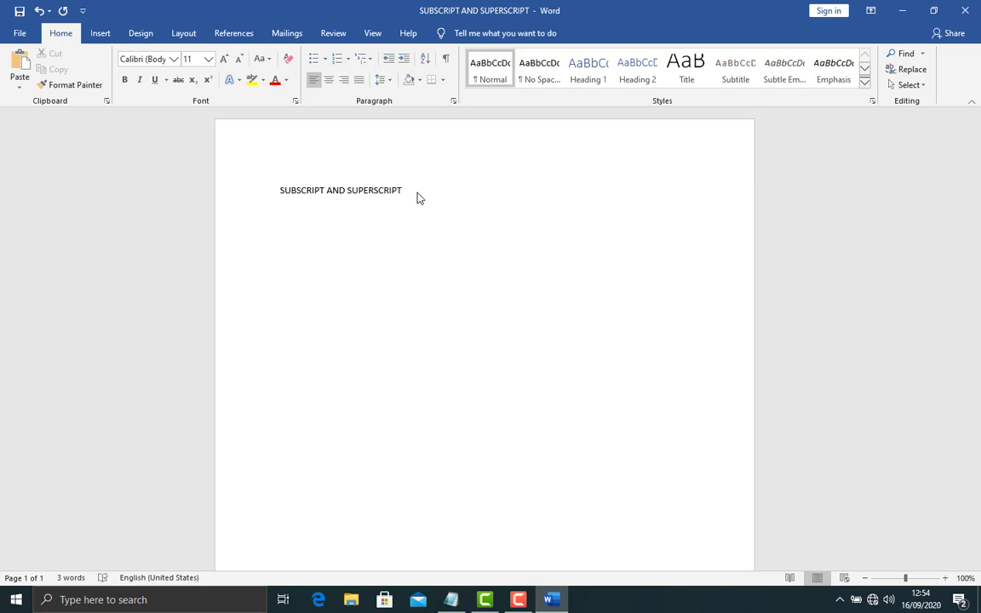
{"action": "type", "text": "Subscript: Is a character"}
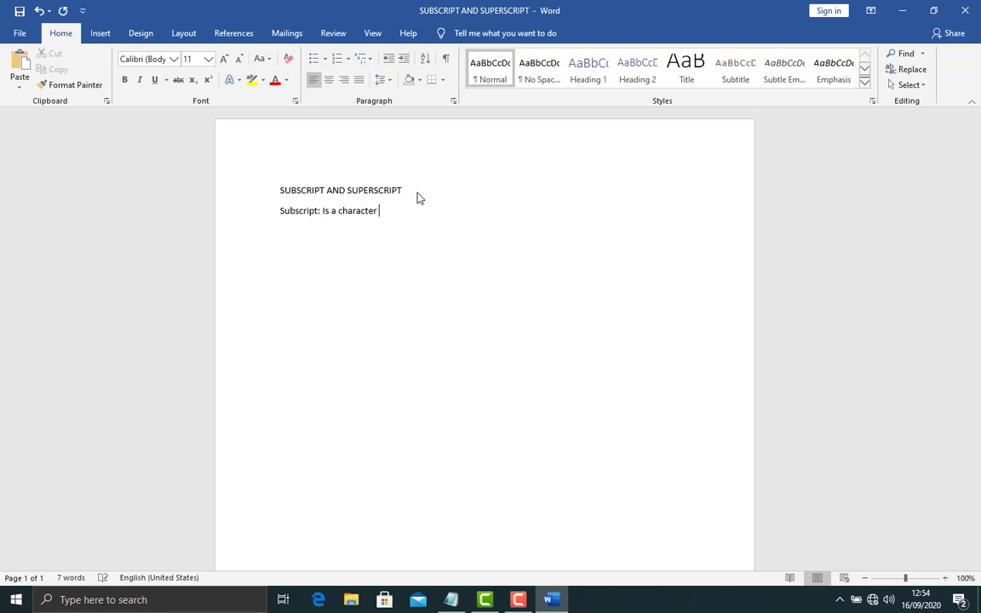
{"action": "type", "text": "r d 2"}
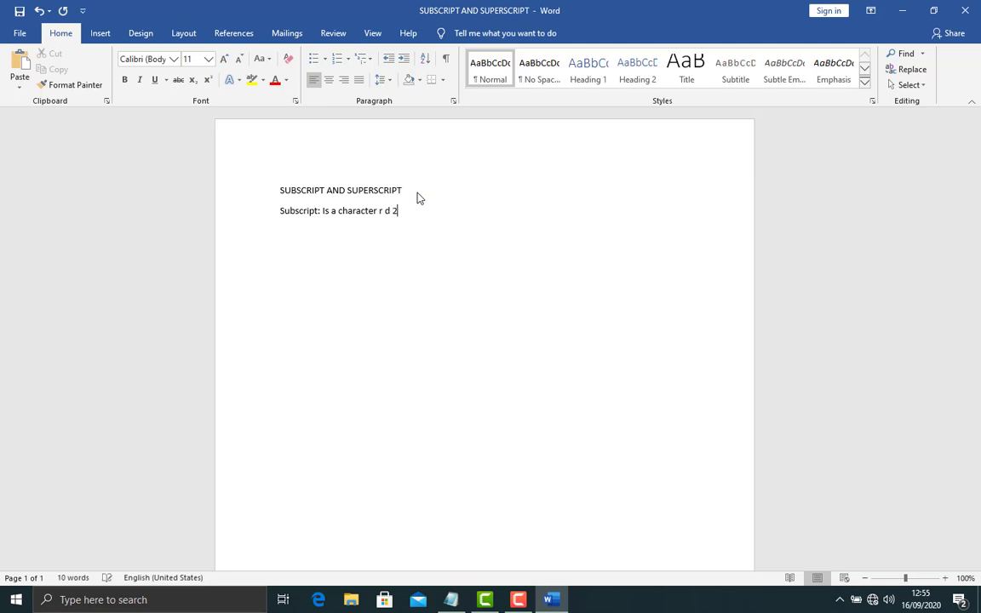
{"action": "key", "text": "BackSpace"}
{"action": "key", "text": "BackSpace"}
{"action": "key", "text": "BackSpace"}
{"action": "key", "text": "BackSpace"}
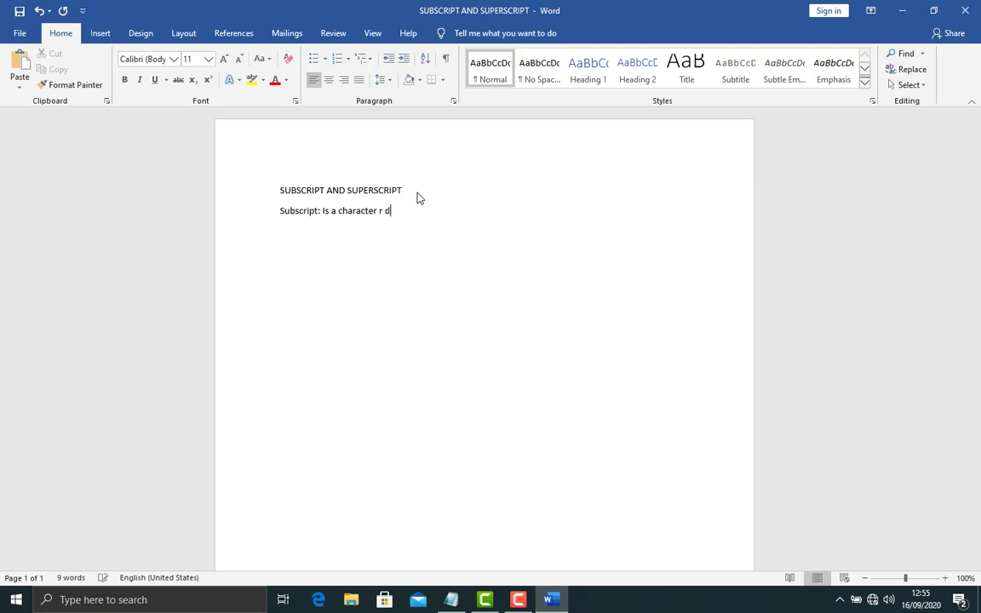
{"action": "key", "text": "BackSpace"}
{"action": "key", "text": "BackSpace"}
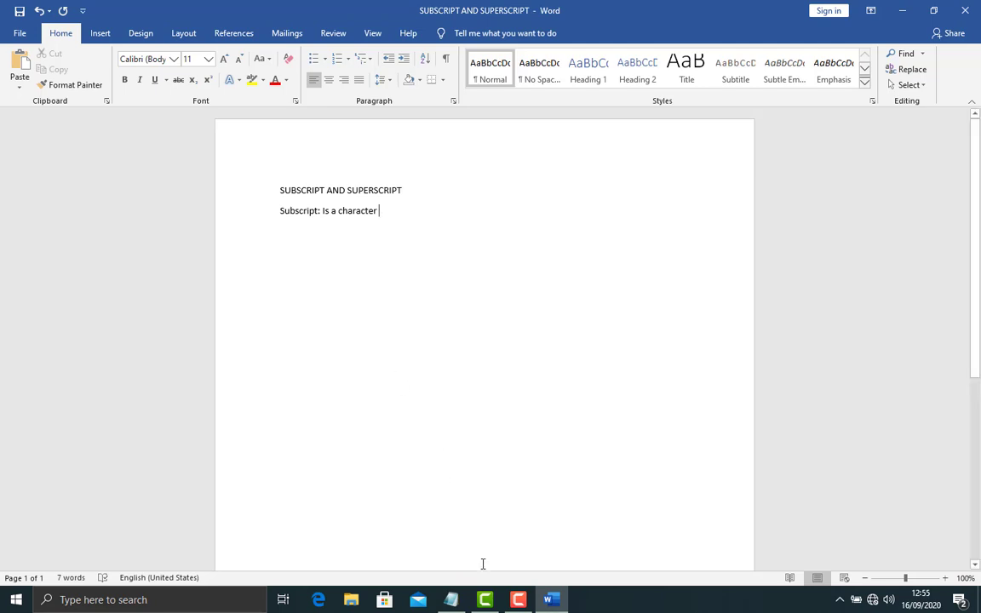
{"action": "left_click", "coordinate": [521, 601]}
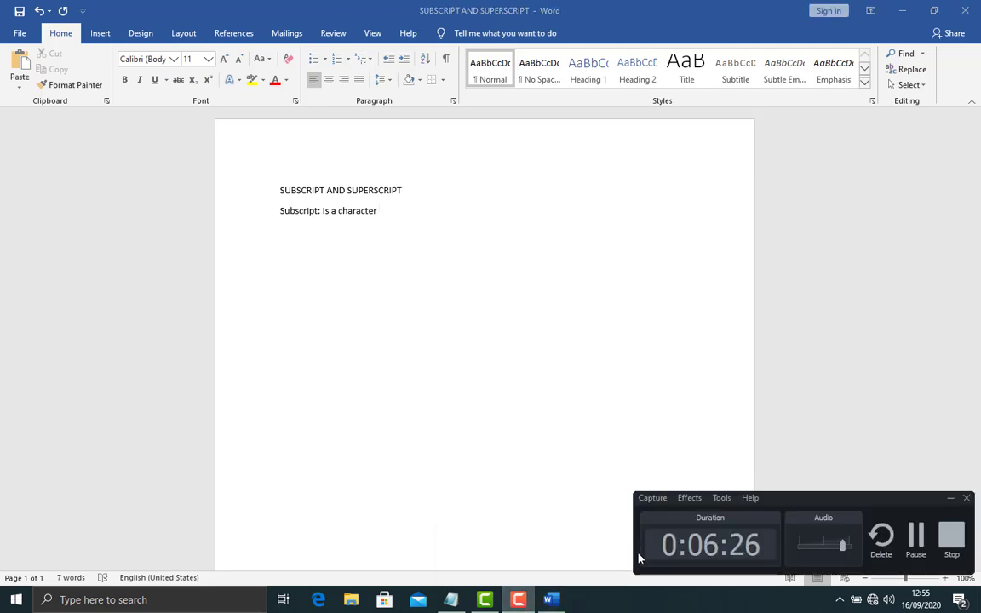
{"action": "left_click", "coordinate": [915, 535]}
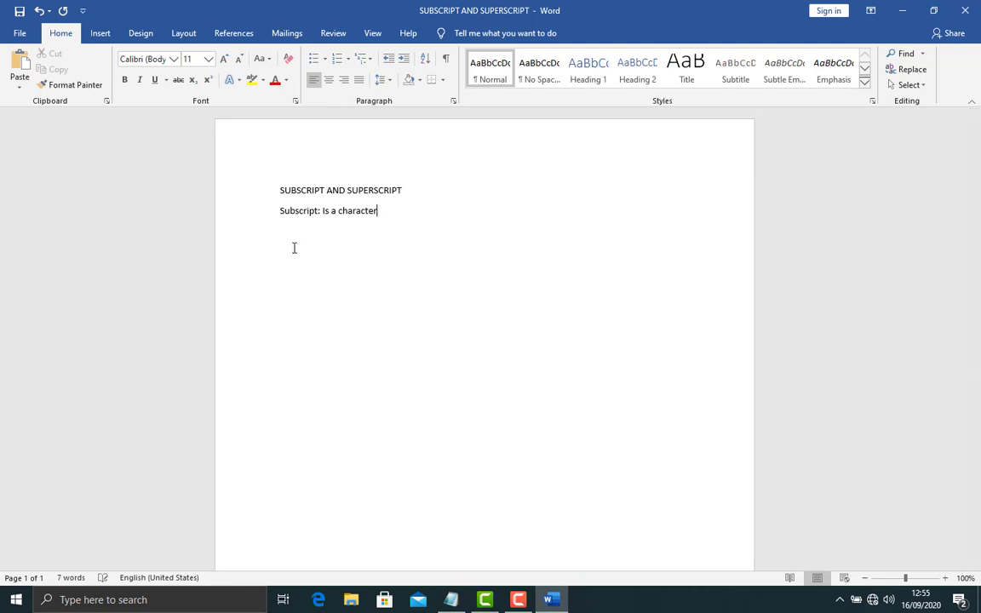
Step: Complete the definition with ", number or a symbol that is set slightly below the normal line of a text" and add "02" below it
{"action": "type", "text": ", number or a s"}
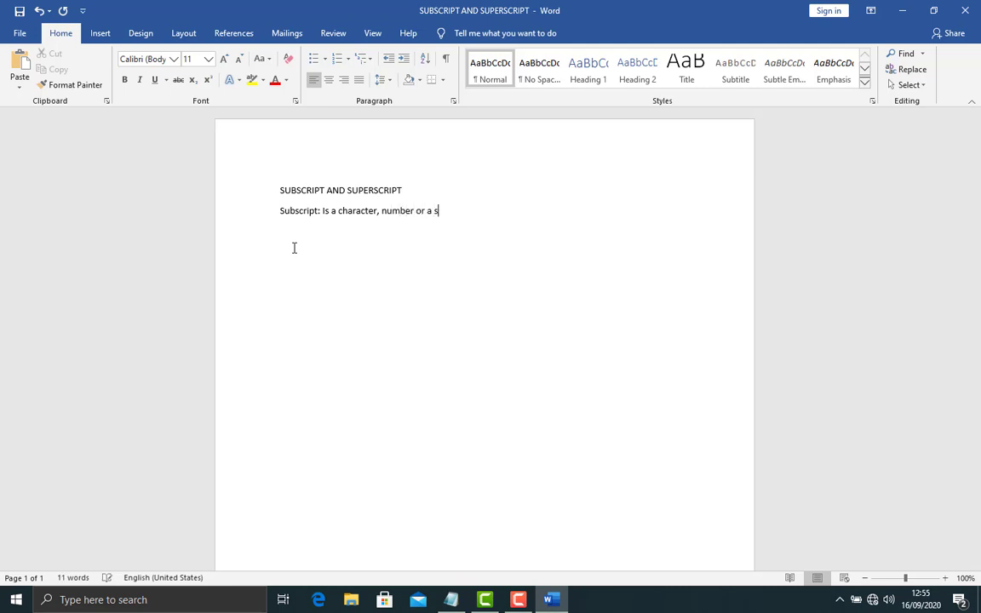
{"action": "type", "text": "ymbol that is set slig"}
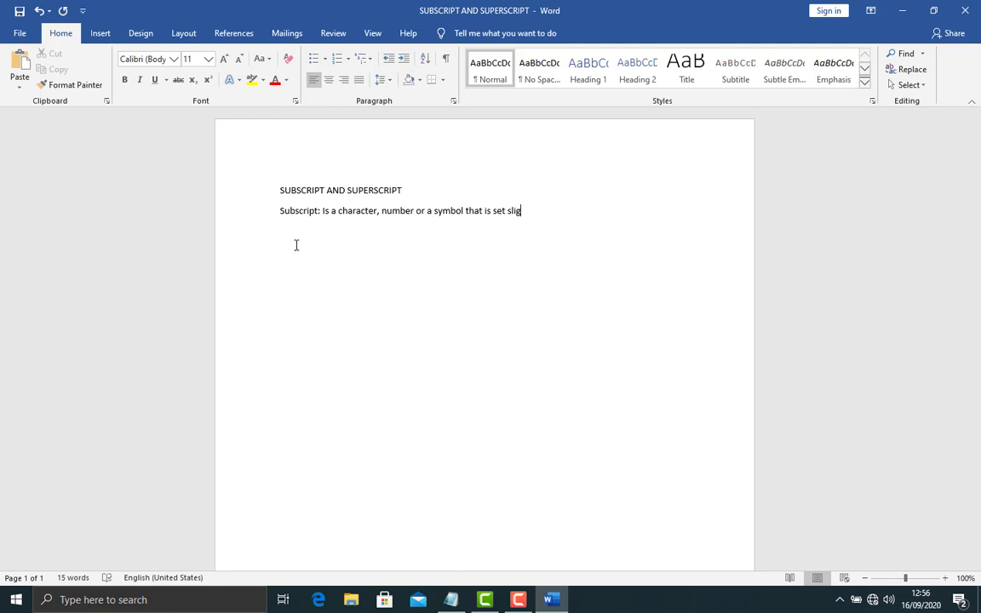
{"action": "type", "text": "htly below the"}
{"action": "type", "text": "normal li"}
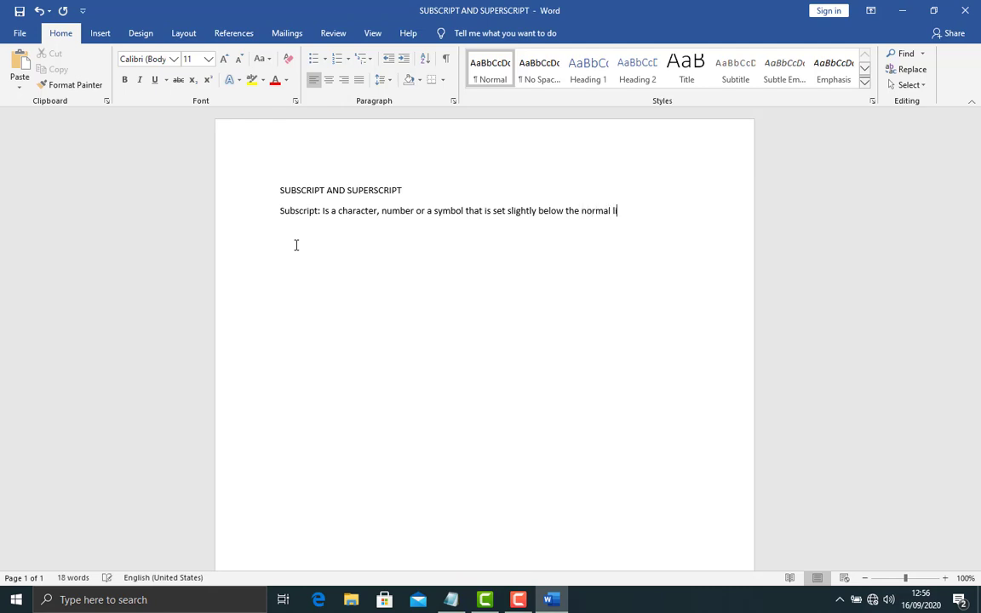
{"action": "type", "text": "ne of a text"}
{"action": "key", "text": "Return"}
{"action": "type", "text": "02"}
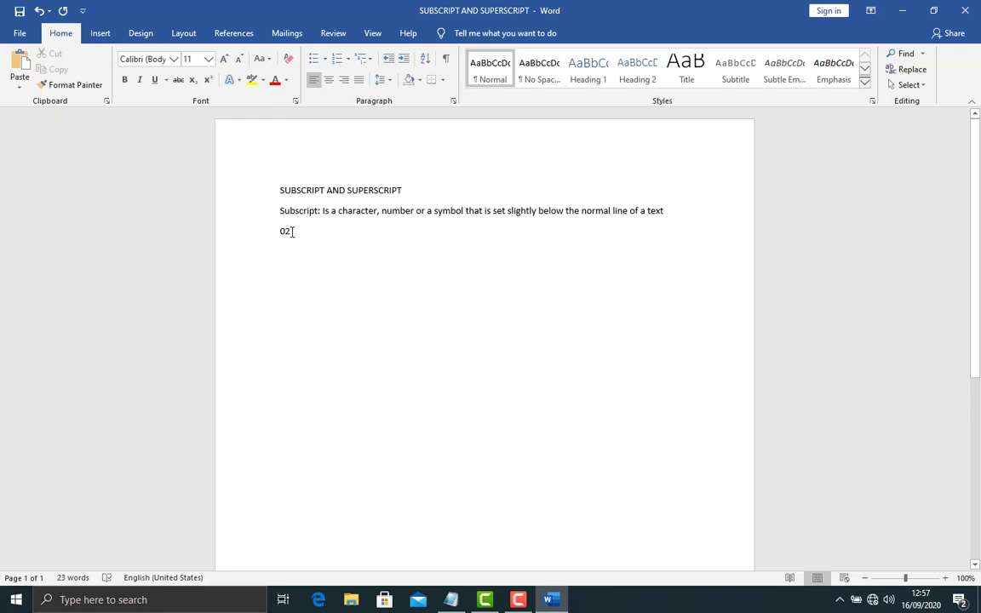
Step: Format the 2 of the "02" example under the subscript definition as subscript
{"action": "left_click_drag", "start_coordinate": [292, 232], "coordinate": [288, 232]}
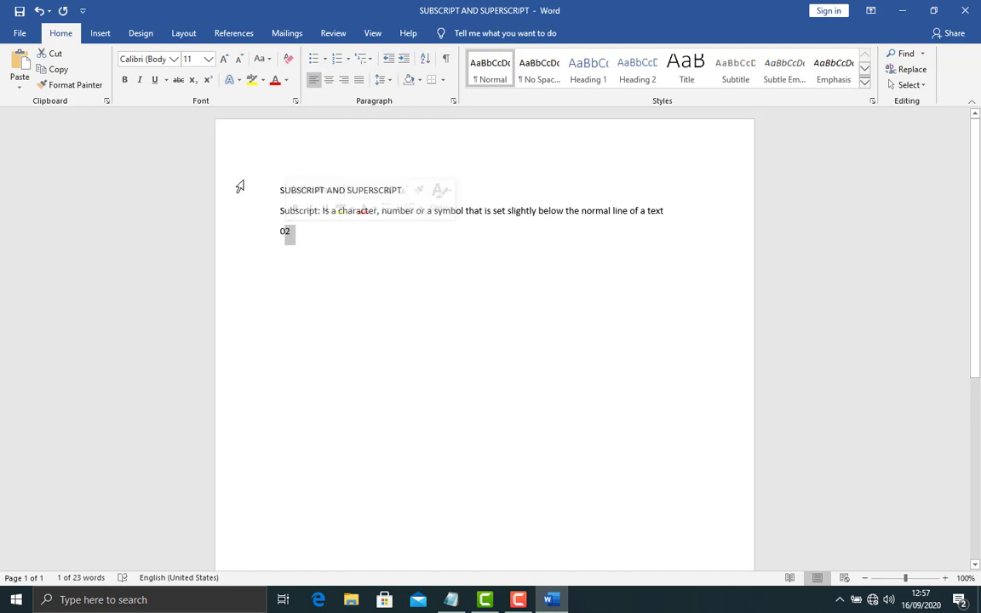
{"action": "left_click", "coordinate": [194, 80]}
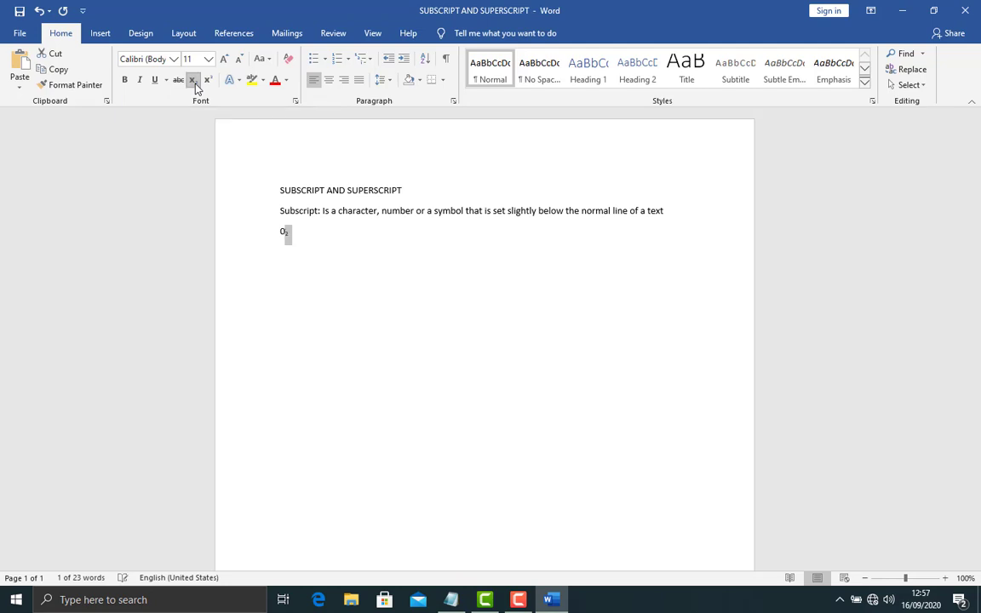
{"action": "left_click", "coordinate": [319, 239]}
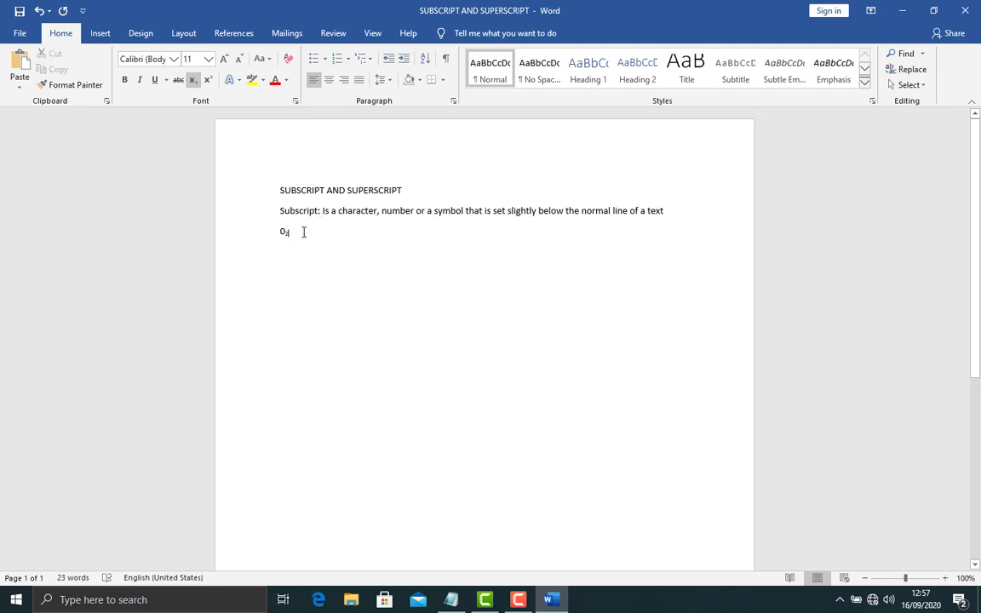
Step: Enlarge the whole subscript example, both the 0 and its subscript 2, to font size 24
{"action": "left_click_drag", "start_coordinate": [293, 232], "coordinate": [276, 233]}
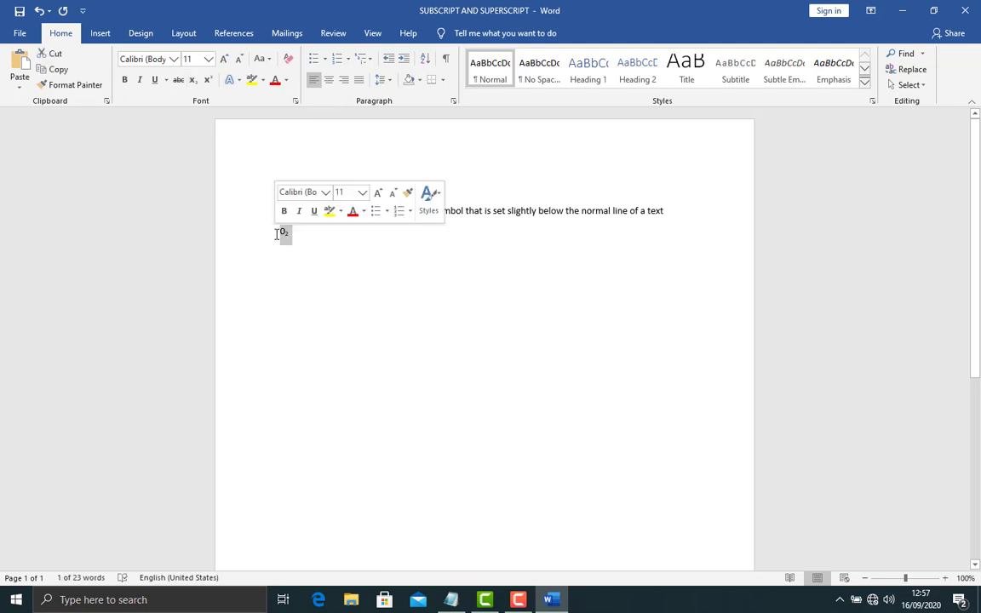
{"action": "left_click", "coordinate": [378, 193]}
{"action": "left_click", "coordinate": [377, 194]}
{"action": "left_click", "coordinate": [378, 194]}
{"action": "left_click", "coordinate": [377, 193]}
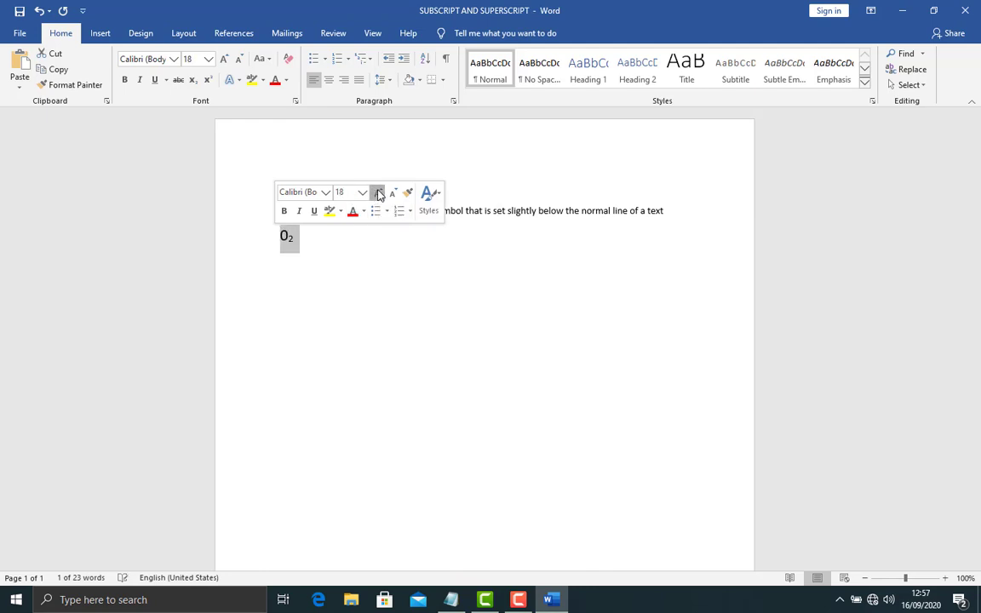
{"action": "left_click", "coordinate": [377, 194]}
{"action": "left_click", "coordinate": [376, 194]}
{"action": "left_click", "coordinate": [362, 192]}
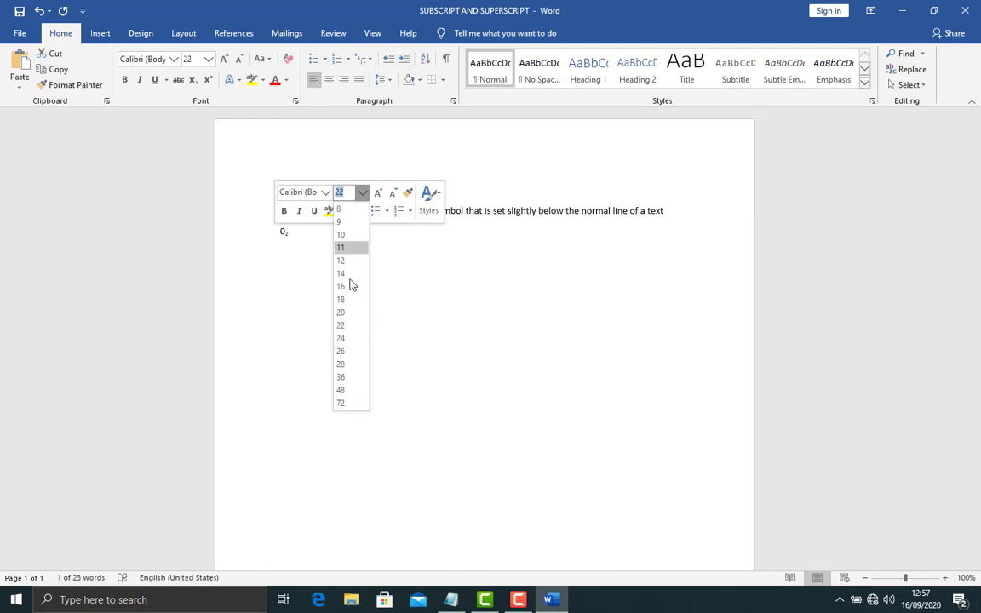
{"action": "left_click", "coordinate": [342, 339]}
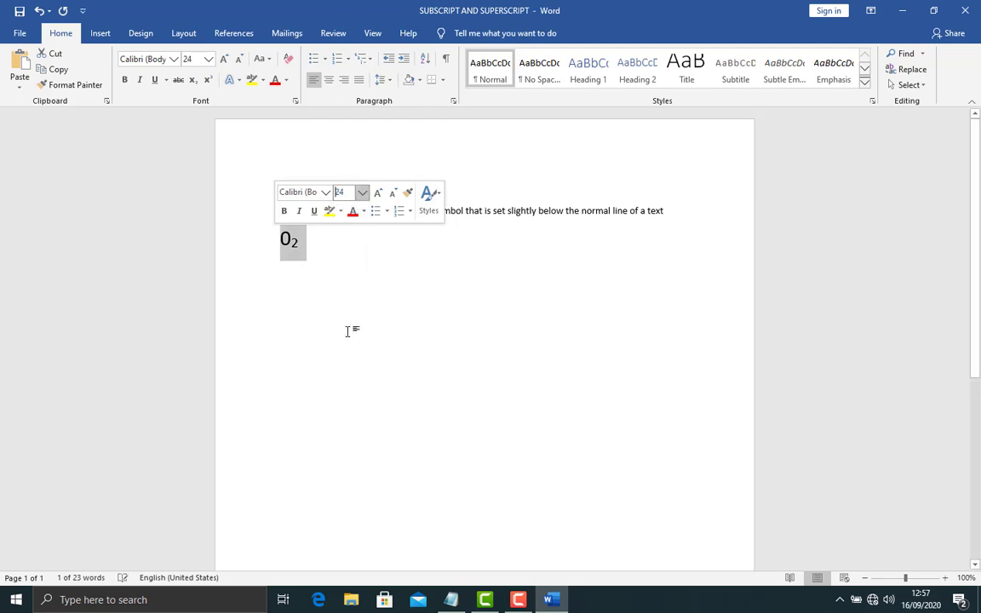
Step: Label the subscript example by adding a row of equals signs and the word "subscript" after it on the same line
{"action": "left_click", "coordinate": [340, 244]}
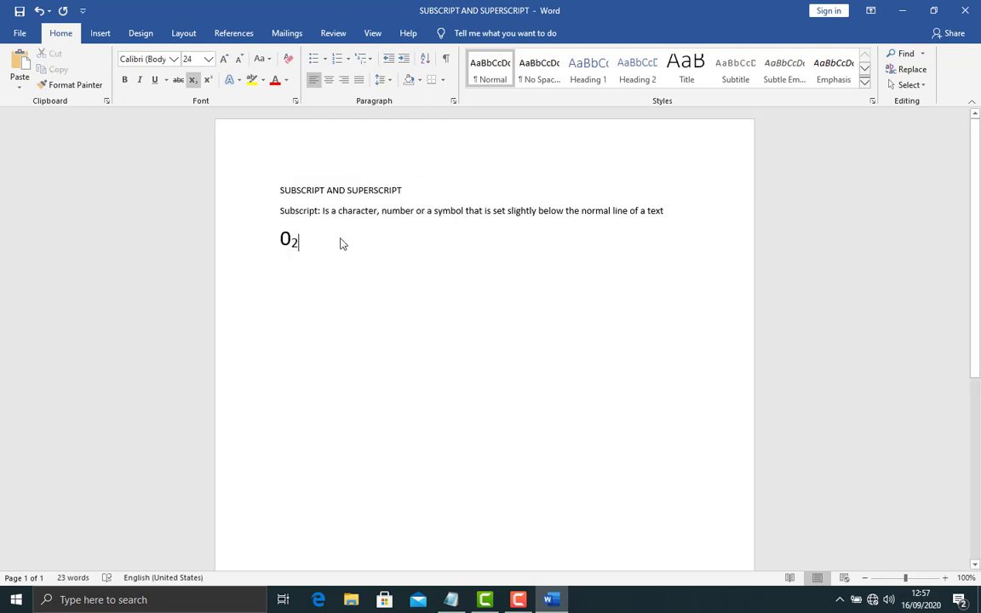
{"action": "type", "text": "======================"}
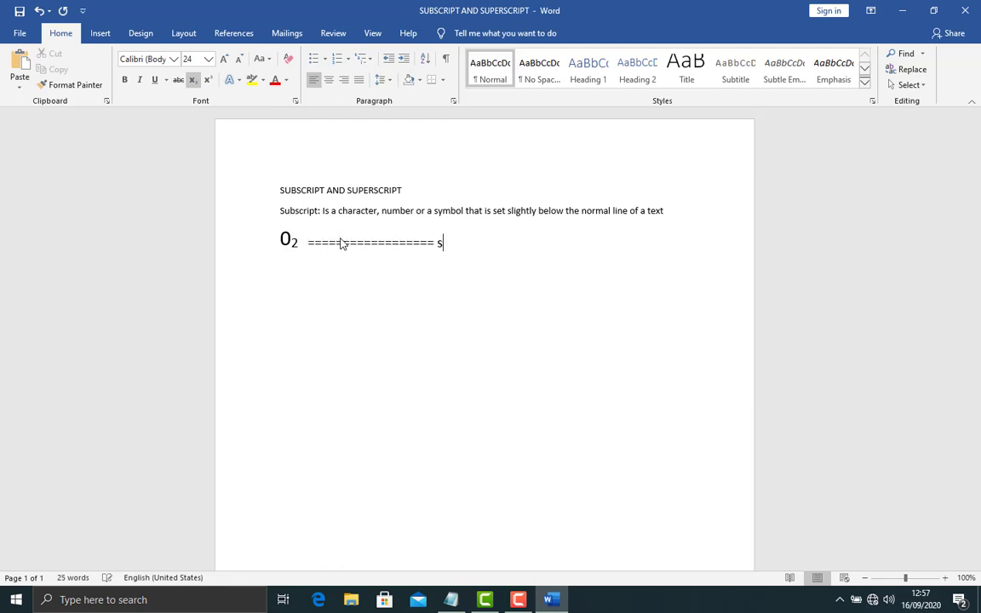
{"action": "type", "text": " subscript"}
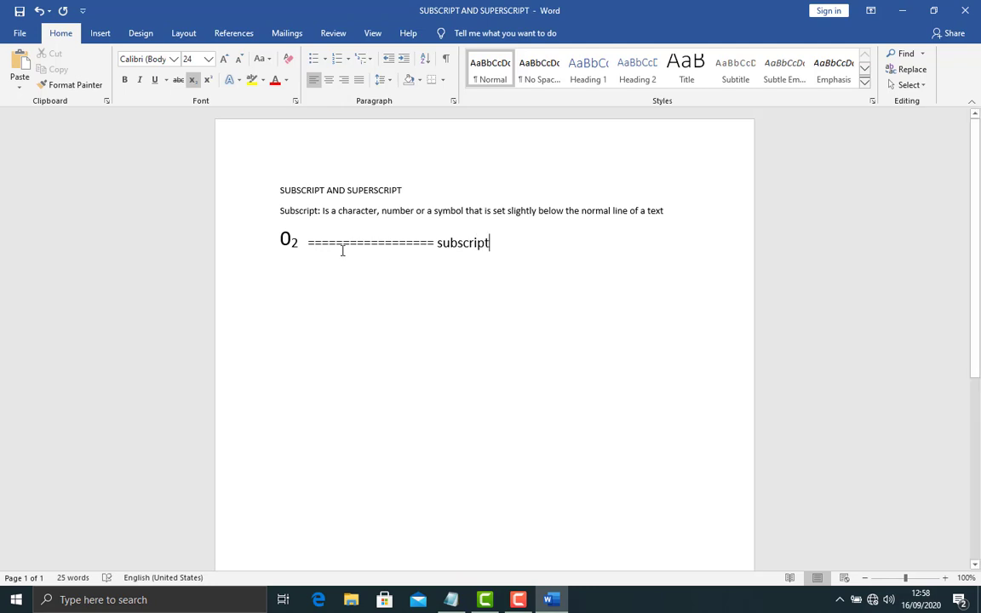
{"action": "left_click_drag", "start_coordinate": [297, 242], "coordinate": [274, 242]}
{"action": "left_click", "coordinate": [264, 248]}
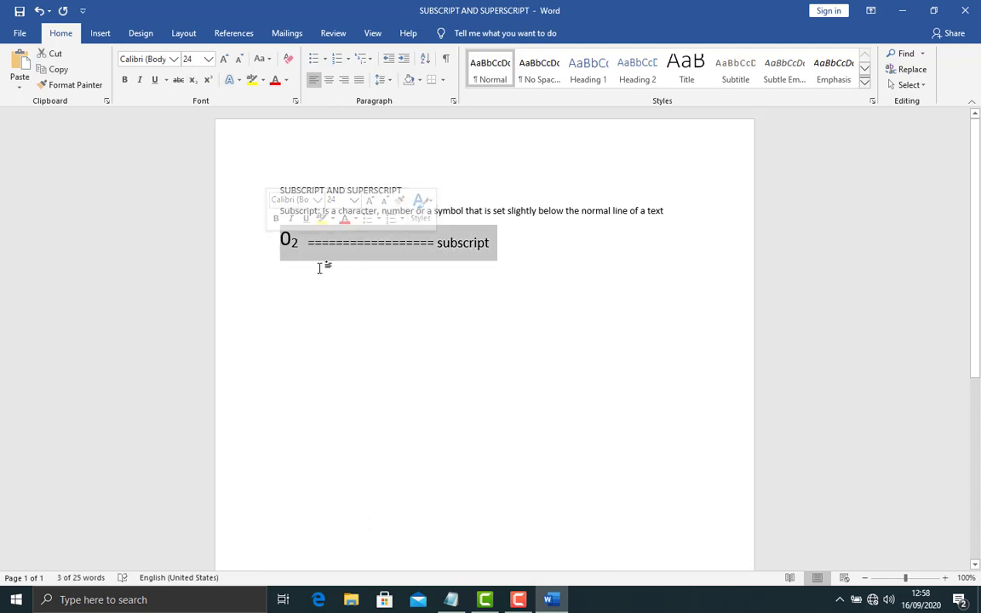
{"action": "left_click", "coordinate": [427, 265]}
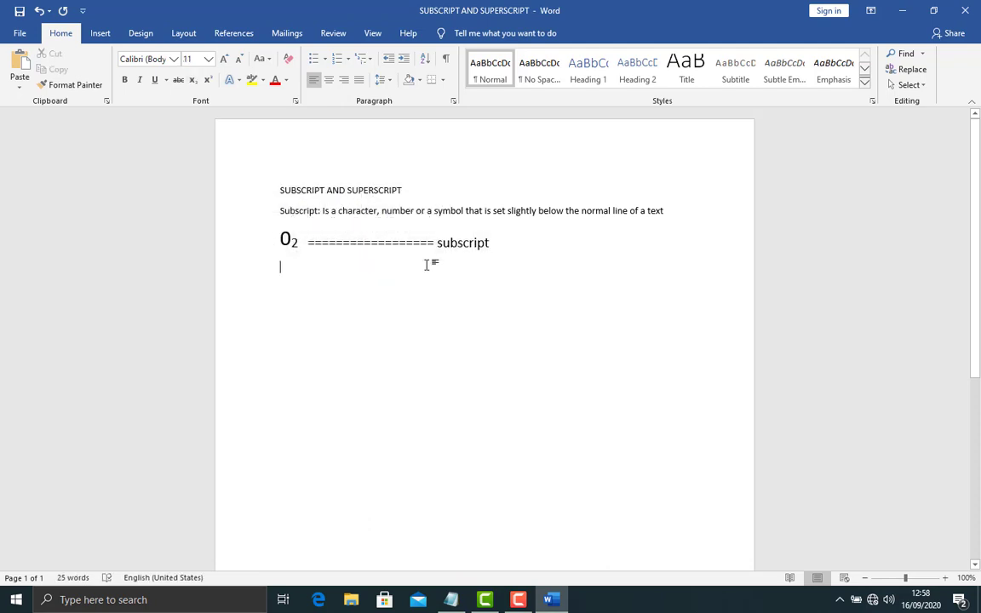
{"action": "left_click", "coordinate": [300, 245]}
{"action": "left_click_drag", "start_coordinate": [299, 243], "coordinate": [294, 244]}
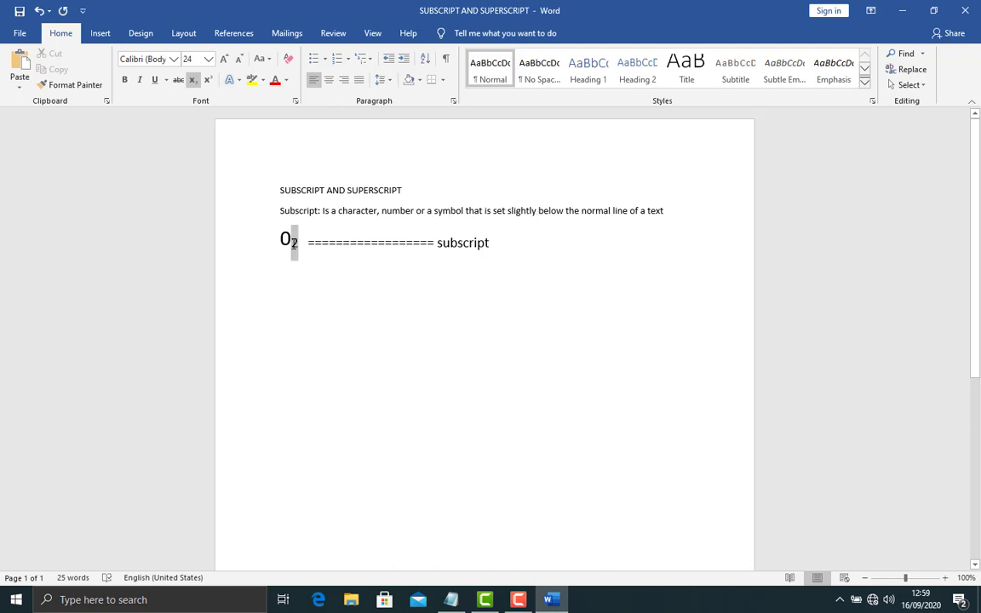
{"action": "left_click", "coordinate": [281, 240]}
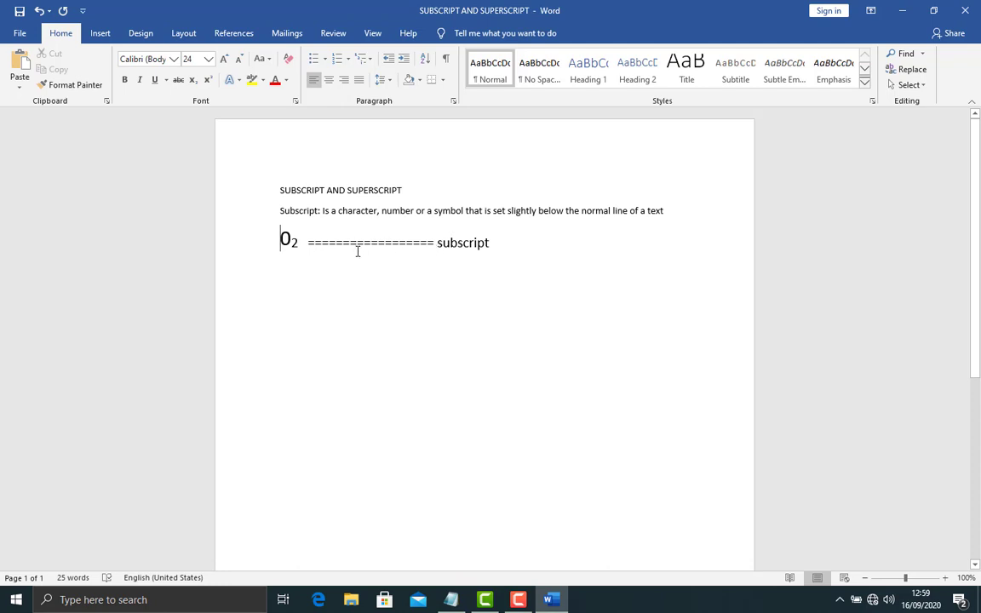
{"action": "left_click_drag", "start_coordinate": [281, 239], "coordinate": [291, 236]}
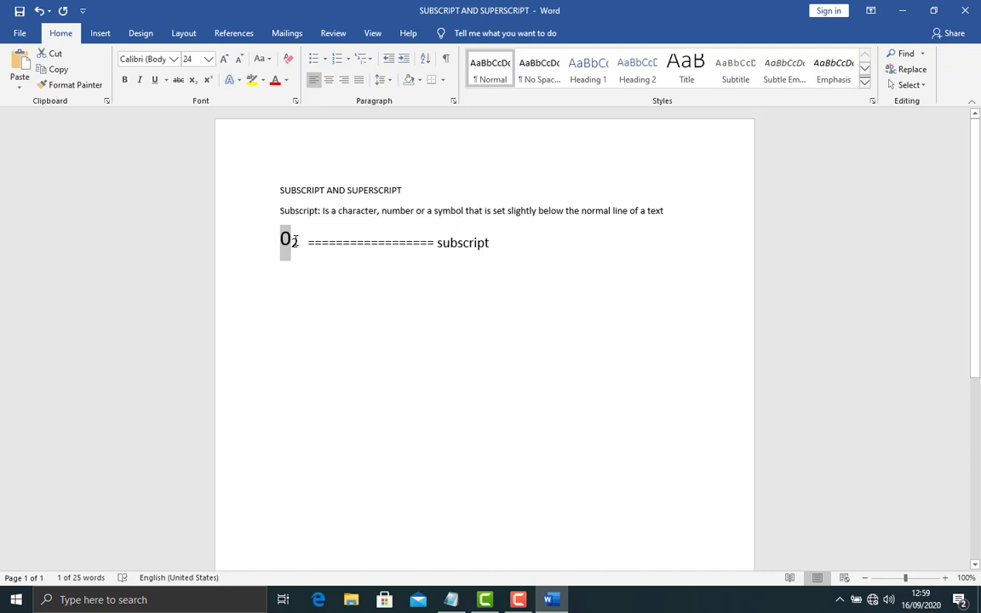
{"action": "left_click_drag", "start_coordinate": [291, 241], "coordinate": [301, 242]}
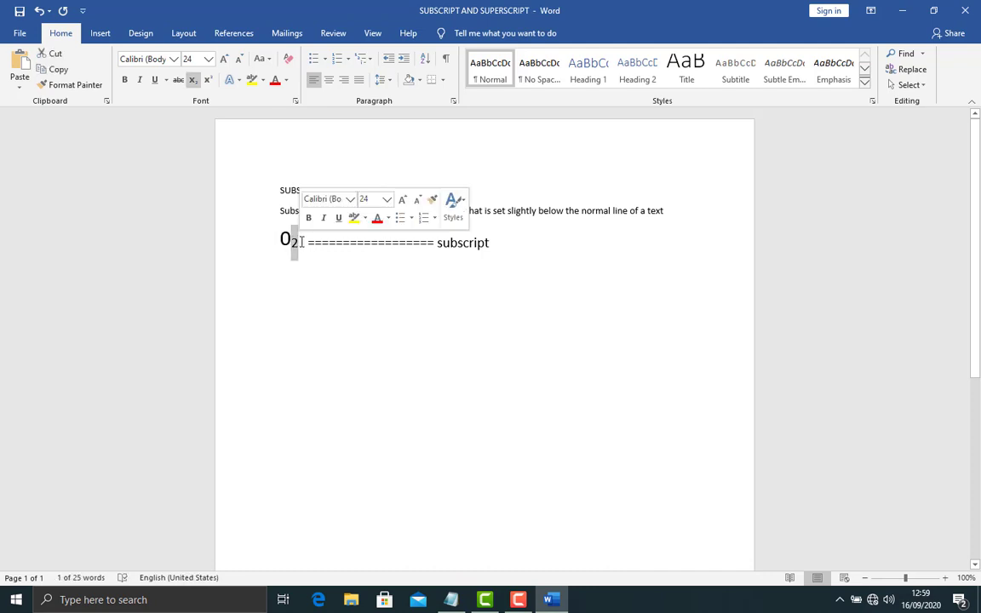
{"action": "left_click", "coordinate": [312, 243]}
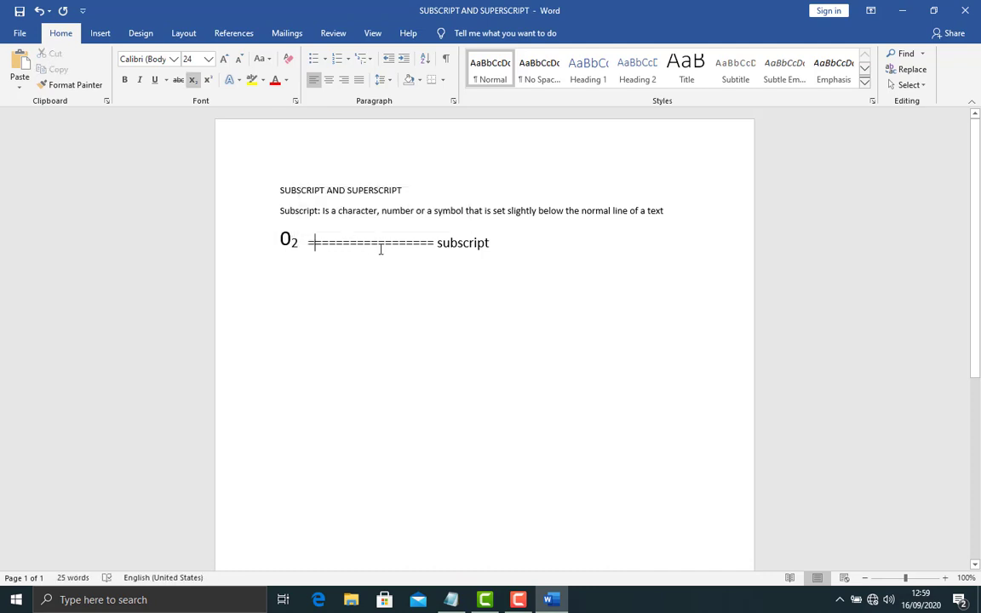
Step: Add a new line below the labelled subscript example and enter "Superscript:" on it
{"action": "left_click", "coordinate": [498, 242]}
{"action": "key", "text": "Return"}
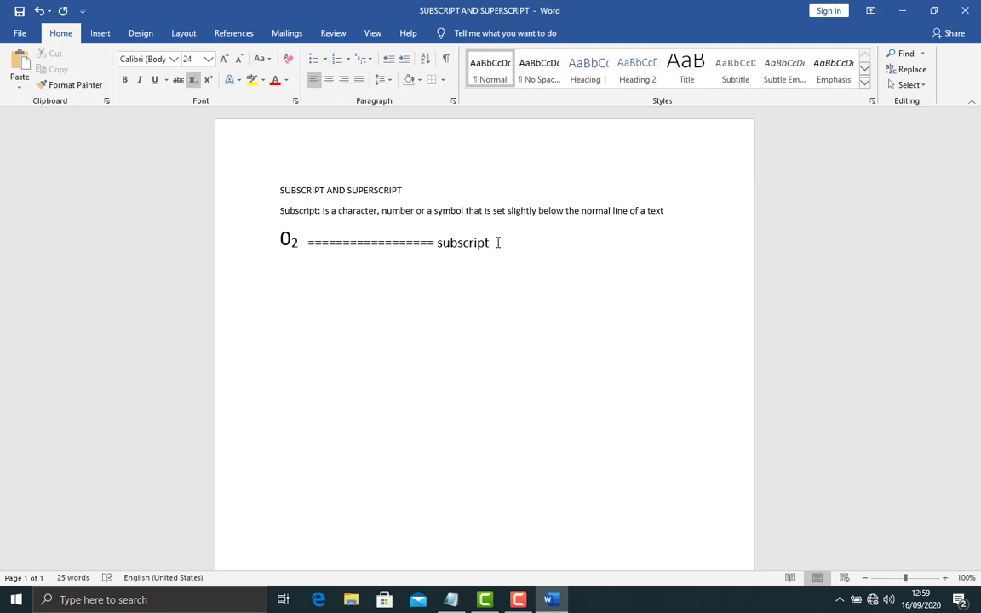
{"action": "type", "text": "Superscript:"}
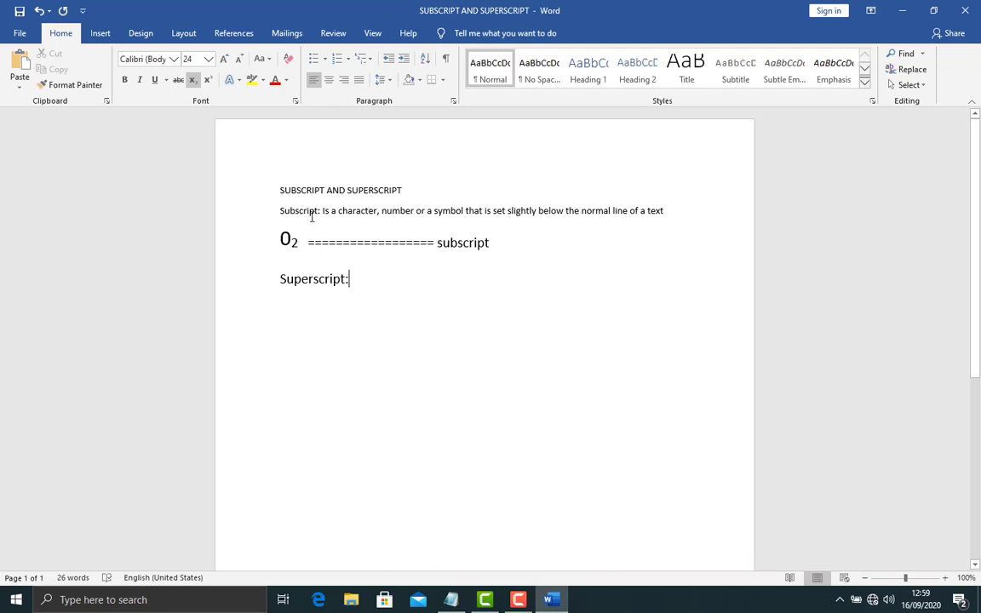
Step: Copy the subscript definition from "Is a character" through "text" and paste it after "Superscript:"
{"action": "left_click", "coordinate": [563, 211]}
{"action": "left_click_drag", "start_coordinate": [669, 211], "coordinate": [282, 219]}
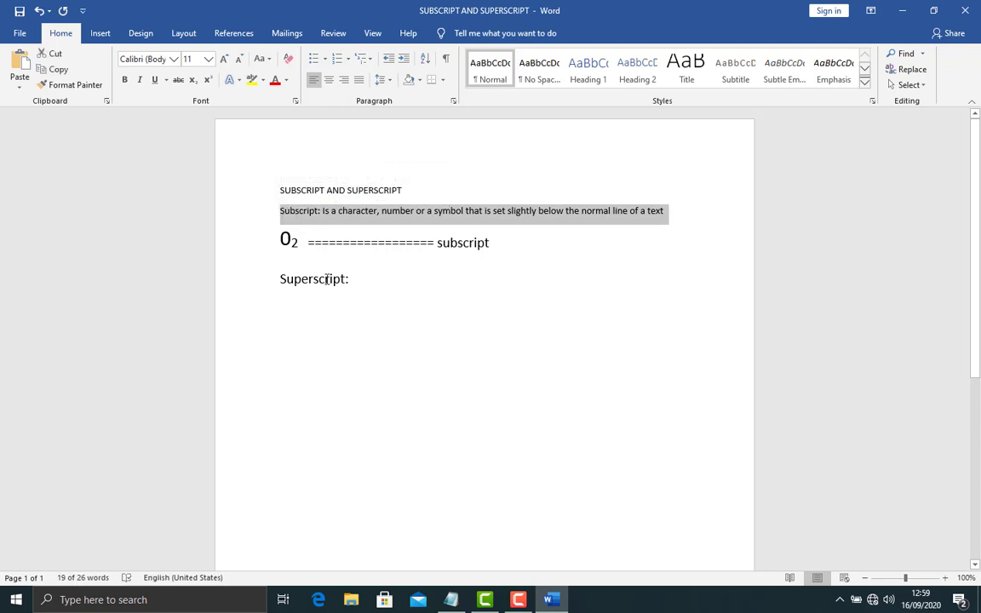
{"action": "left_click", "coordinate": [357, 281]}
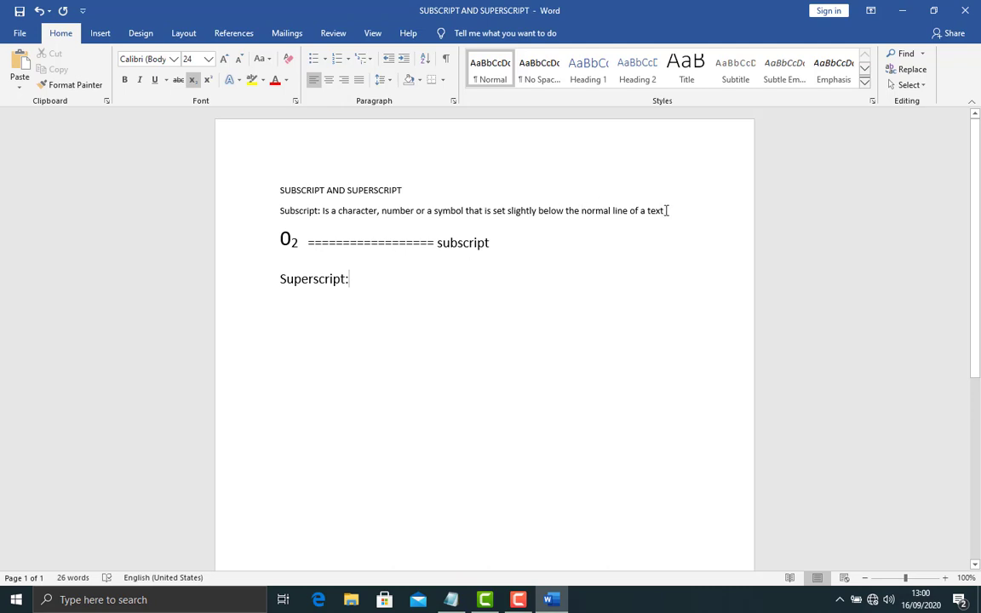
{"action": "left_click_drag", "start_coordinate": [666, 211], "coordinate": [323, 214]}
{"action": "key", "text": "ctrl+c"}
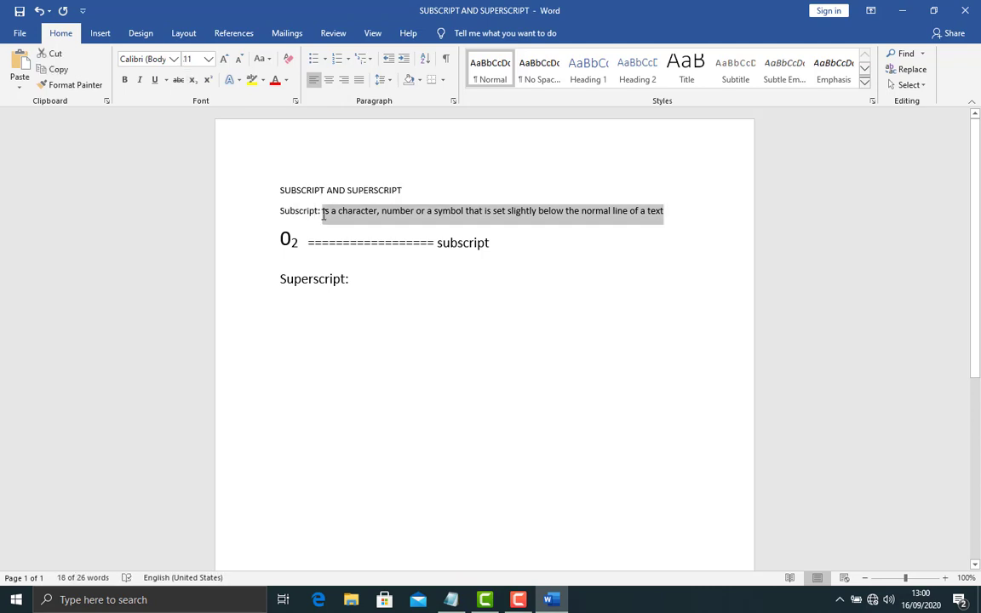
{"action": "left_click", "coordinate": [354, 279]}
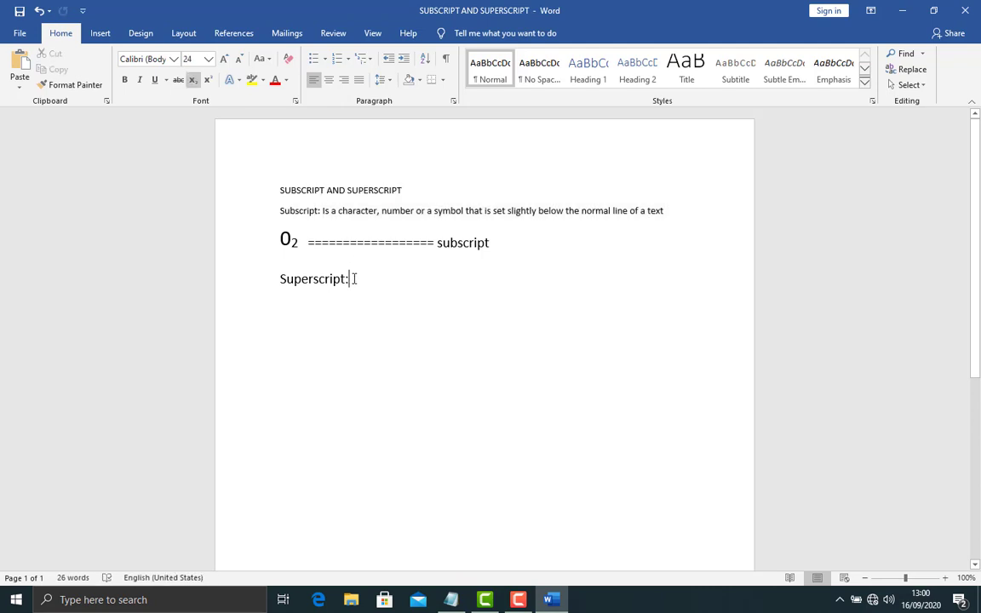
{"action": "key", "text": "ctrl+v"}
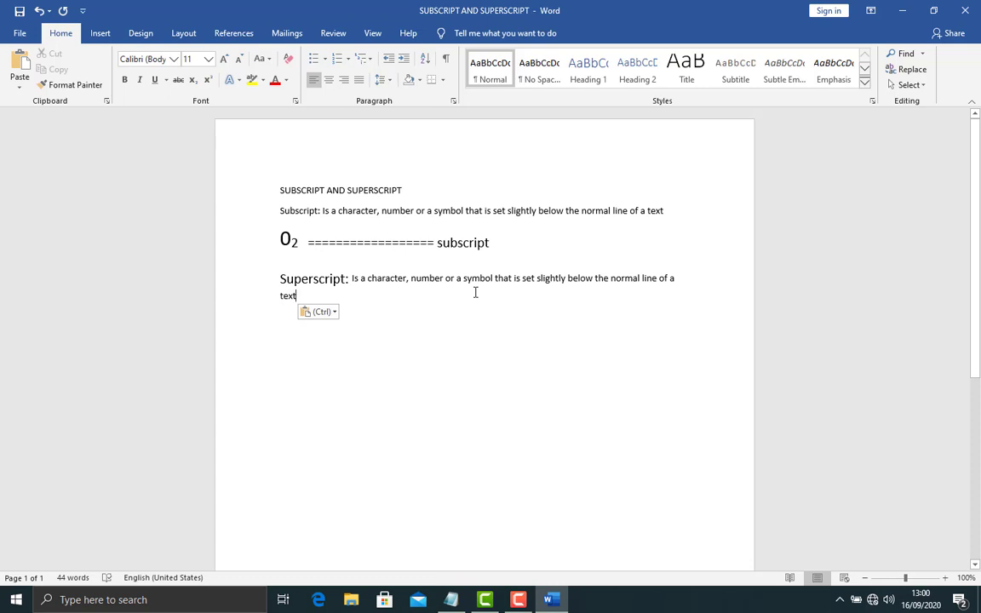
Step: Replace the word "below" with "above" in the superscript definition
{"action": "left_click", "coordinate": [594, 279]}
{"action": "key", "text": "BackSpace"}
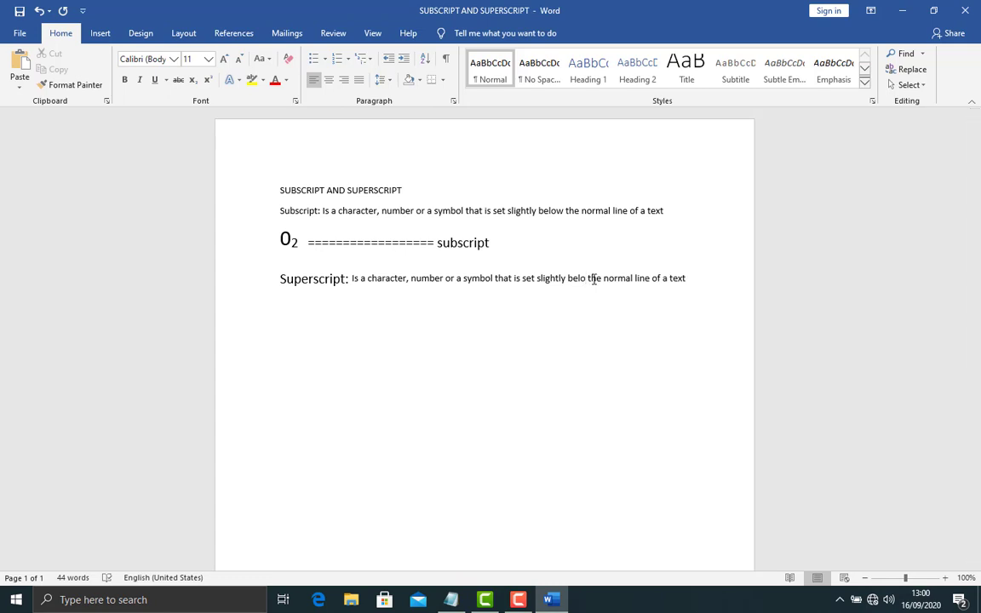
{"action": "key", "text": "BackSpace"}
{"action": "key", "text": "BackSpace"}
{"action": "key", "text": "BackSpace"}
{"action": "key", "text": "BackSpace"}
{"action": "type", "text": "a"}
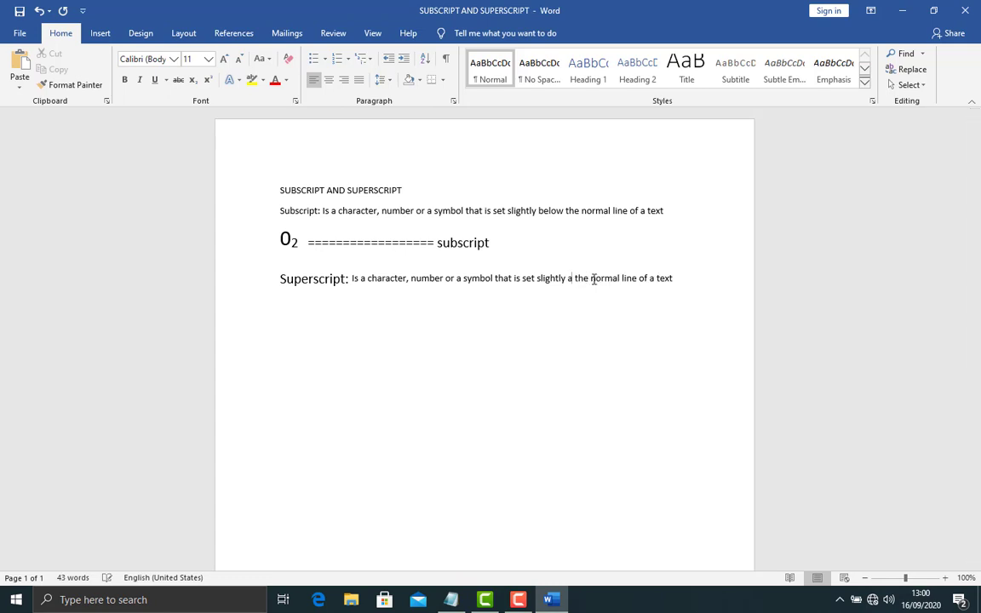
{"action": "type", "text": "bove"}
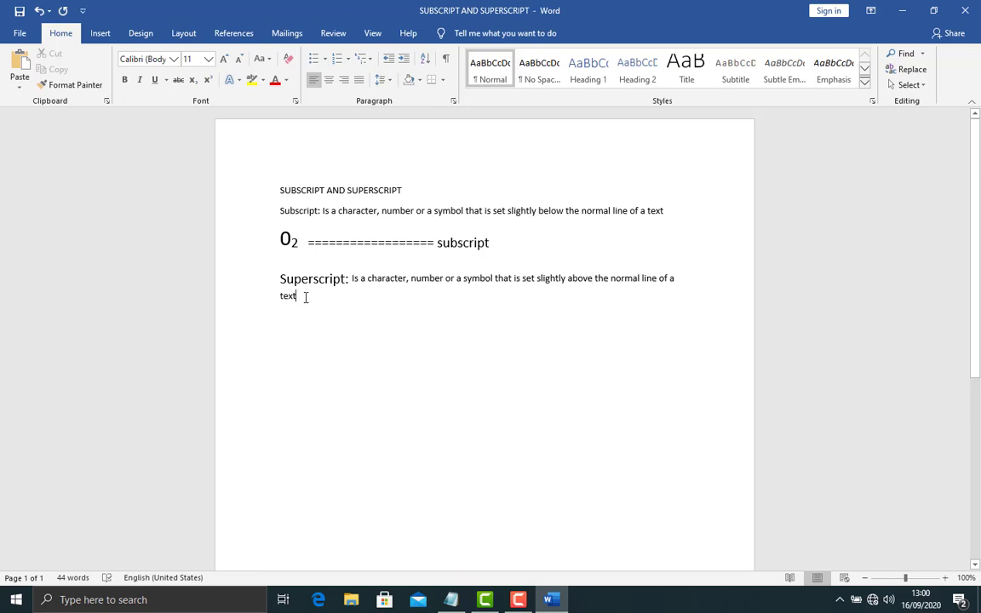
Step: Add the example "X2" on a new line under the superscript definition and format its 2 as superscript
{"action": "key", "text": "Return"}
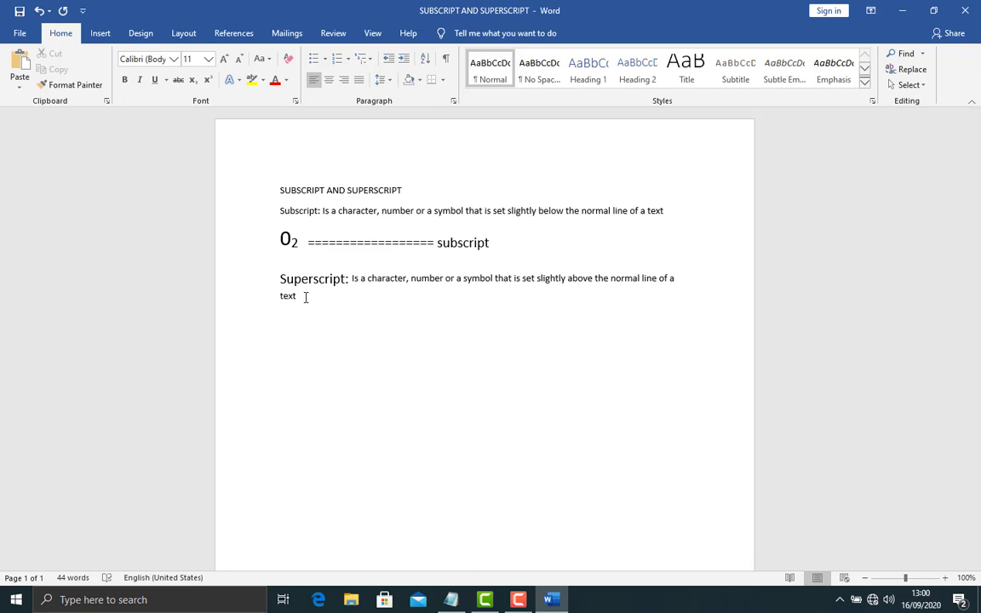
{"action": "type", "text": "x2"}
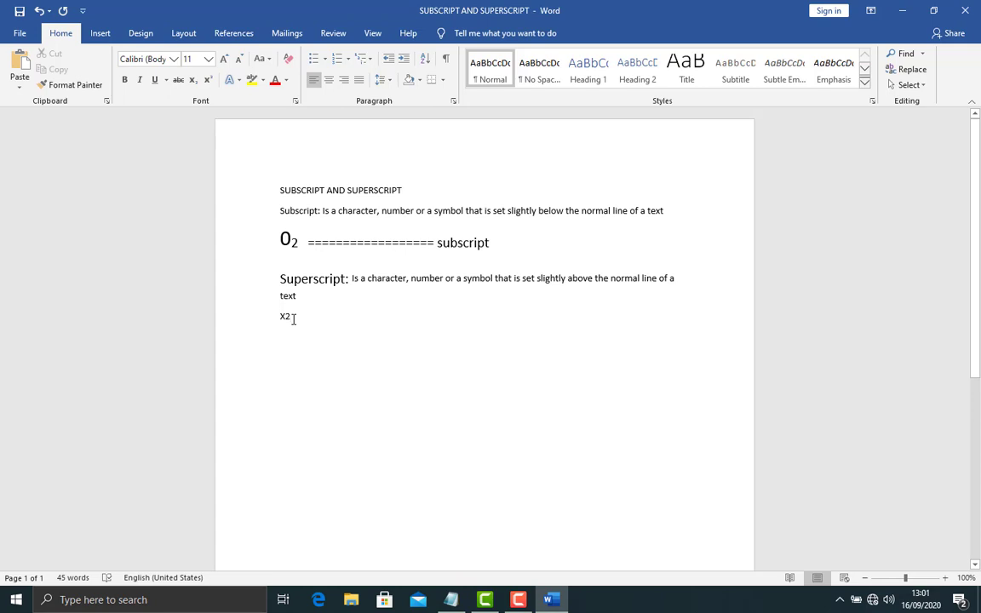
{"action": "left_click_drag", "start_coordinate": [293, 318], "coordinate": [287, 318]}
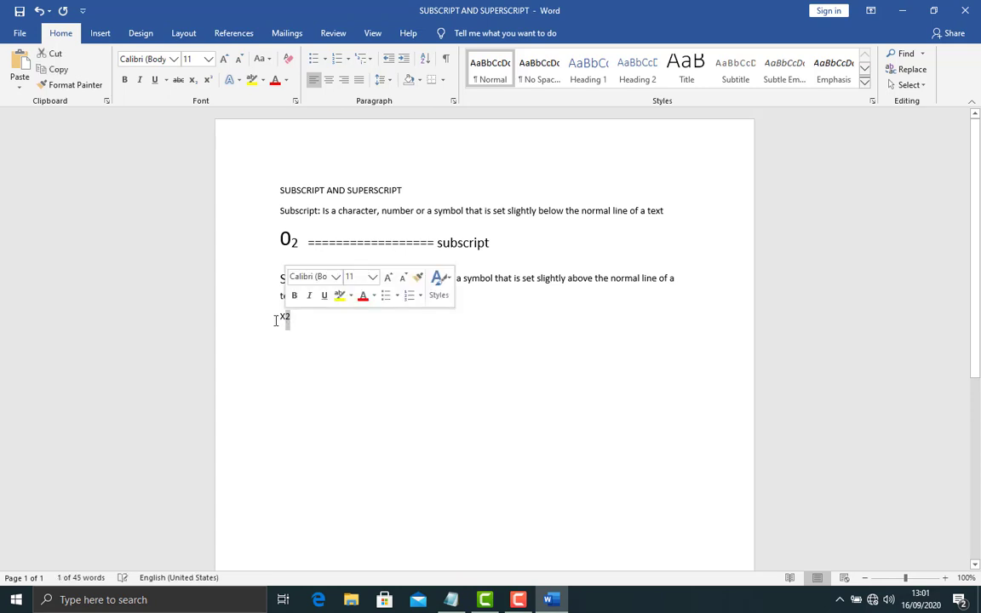
{"action": "left_click", "coordinate": [208, 79]}
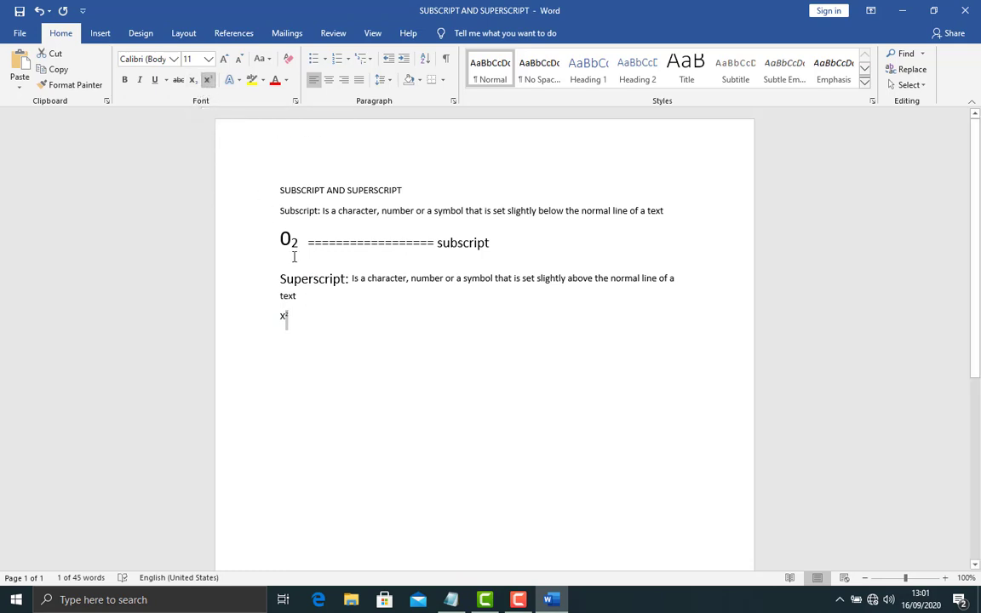
Step: Label the X2 example by adding a row of equals signs and the word "superscript" after it in normal text
{"action": "left_click", "coordinate": [315, 313]}
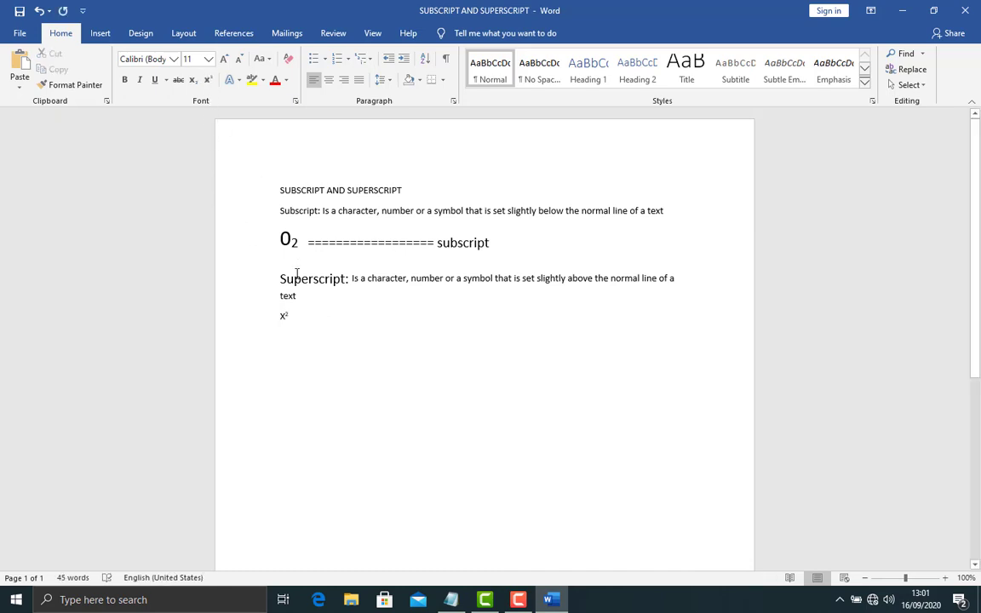
{"action": "type", "text": "================"}
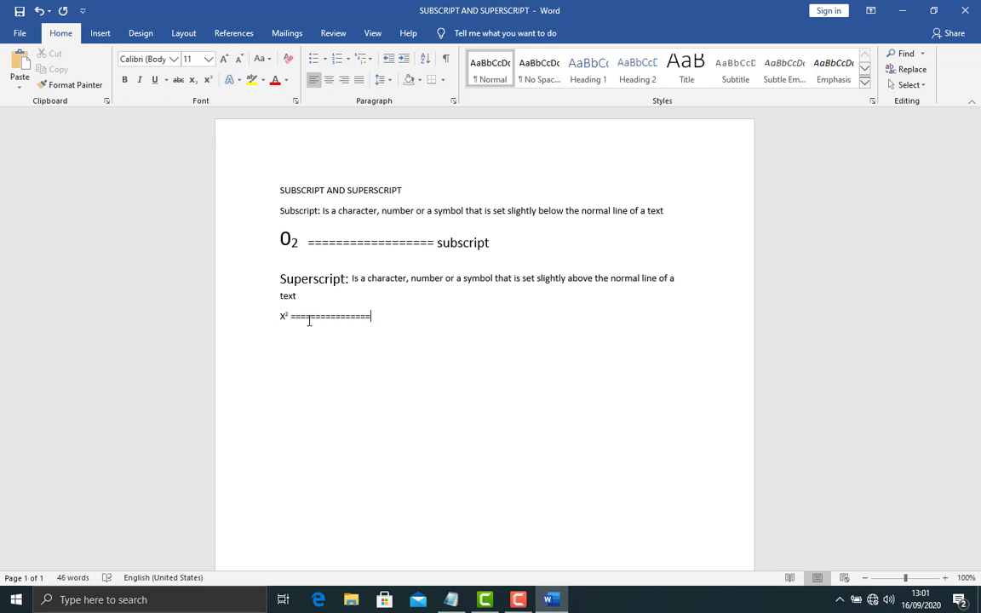
{"action": "type", "text": "=========== superscript"}
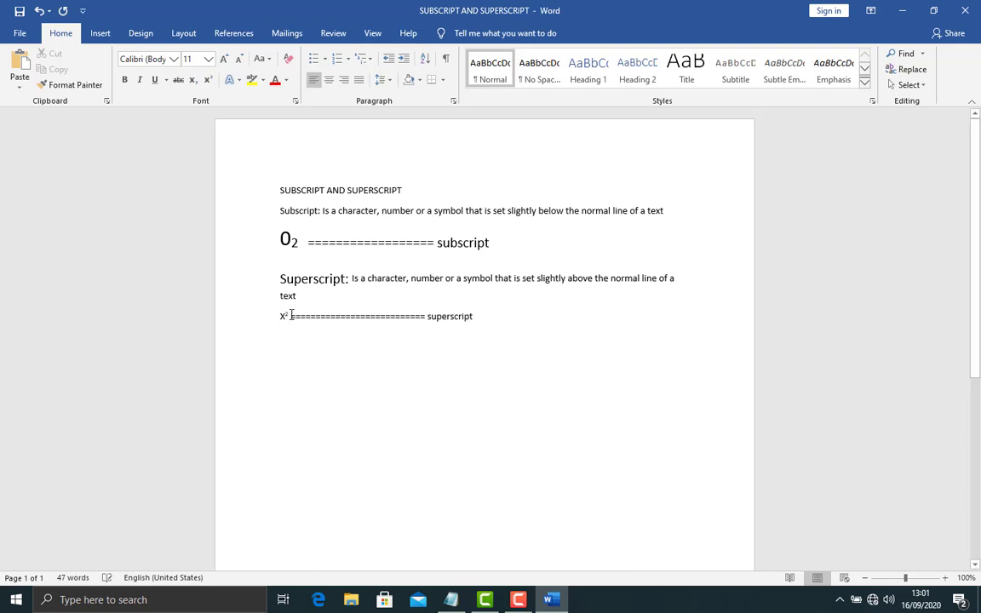
{"action": "left_click", "coordinate": [290, 315]}
{"action": "left_click_drag", "start_coordinate": [427, 316], "coordinate": [476, 315]}
{"action": "left_click", "coordinate": [479, 316]}
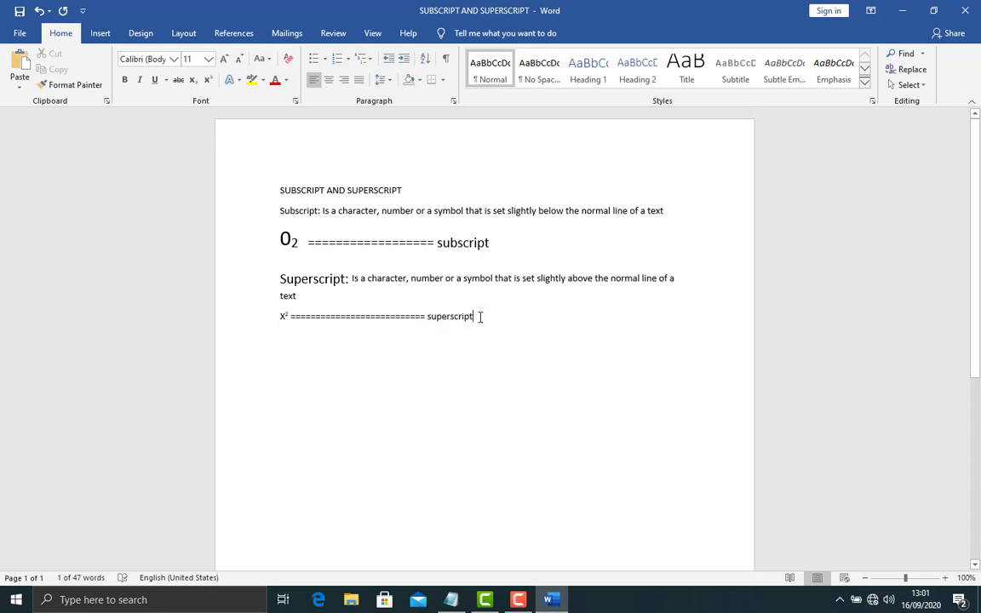
Step: Enlarge the whole X2 superscript example line, including its equals signs and label, to font size 20
{"action": "left_click", "coordinate": [280, 316]}
{"action": "left_click_drag", "start_coordinate": [297, 316], "coordinate": [479, 312]}
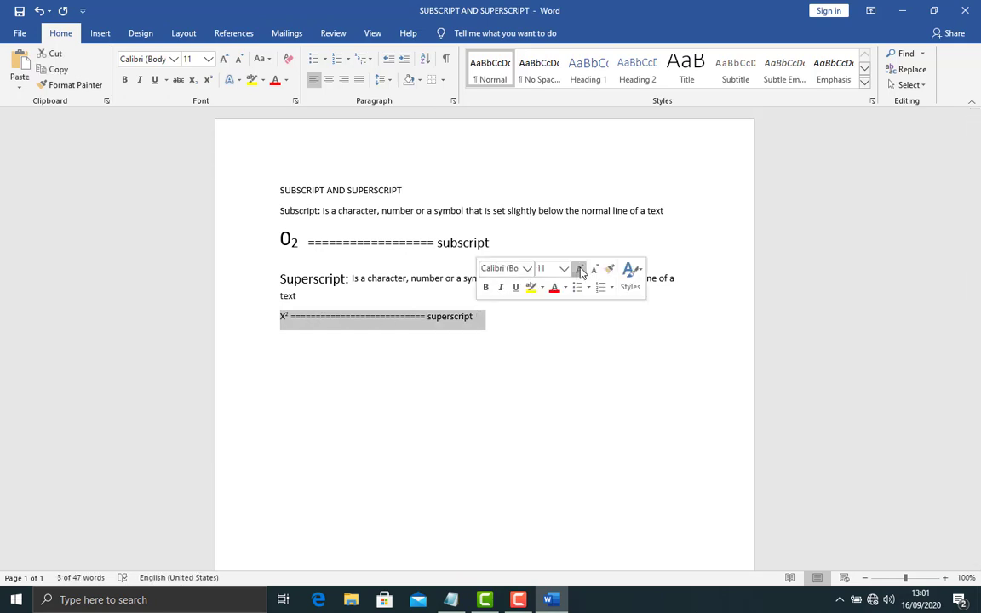
{"action": "left_click", "coordinate": [580, 269]}
{"action": "left_click", "coordinate": [580, 270]}
{"action": "left_click", "coordinate": [580, 269]}
{"action": "left_click", "coordinate": [580, 269]}
{"action": "left_click", "coordinate": [580, 269]}
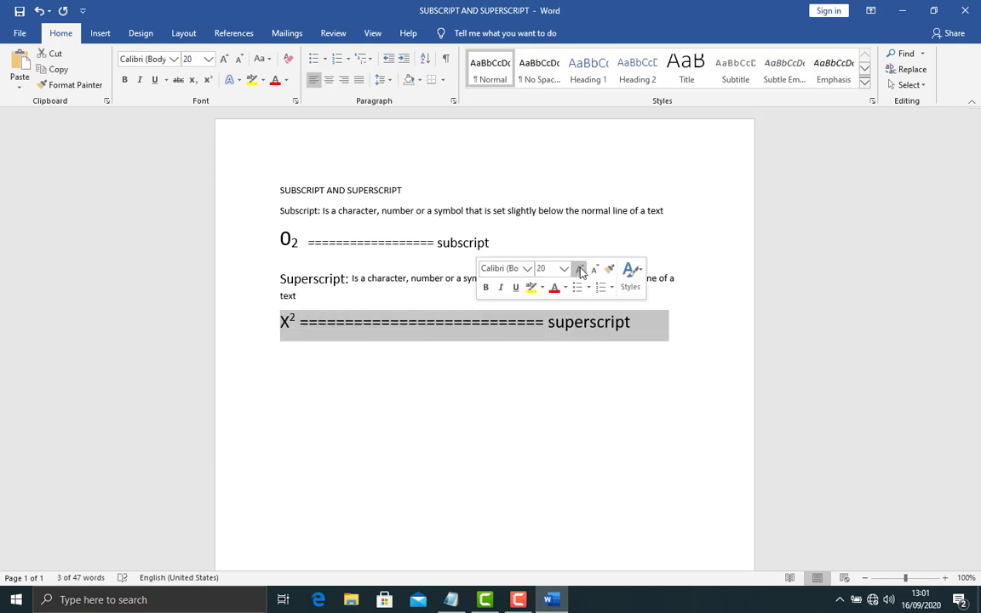
{"action": "left_click", "coordinate": [492, 375]}
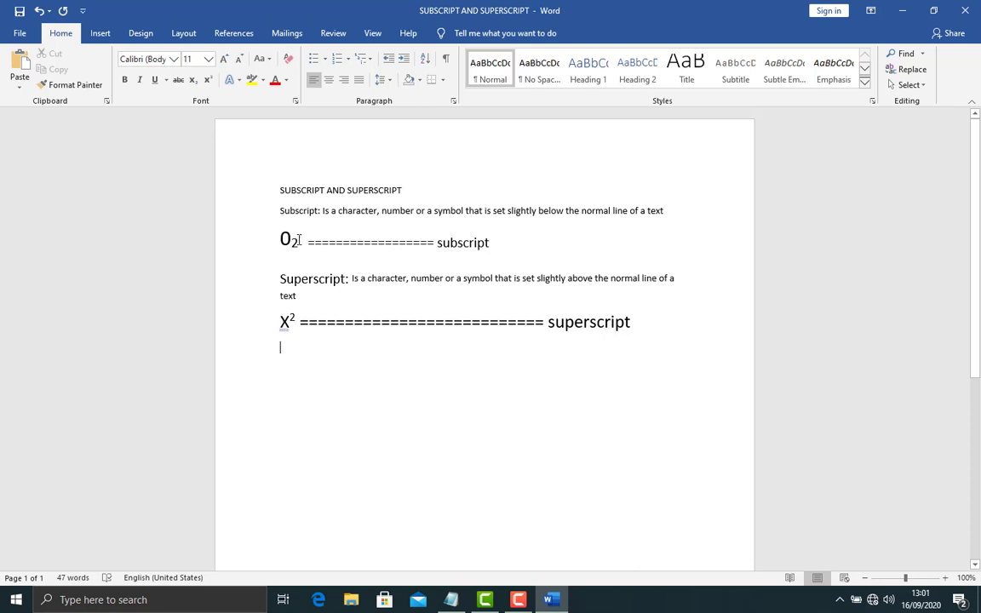
{"action": "left_click_drag", "start_coordinate": [297, 244], "coordinate": [277, 241]}
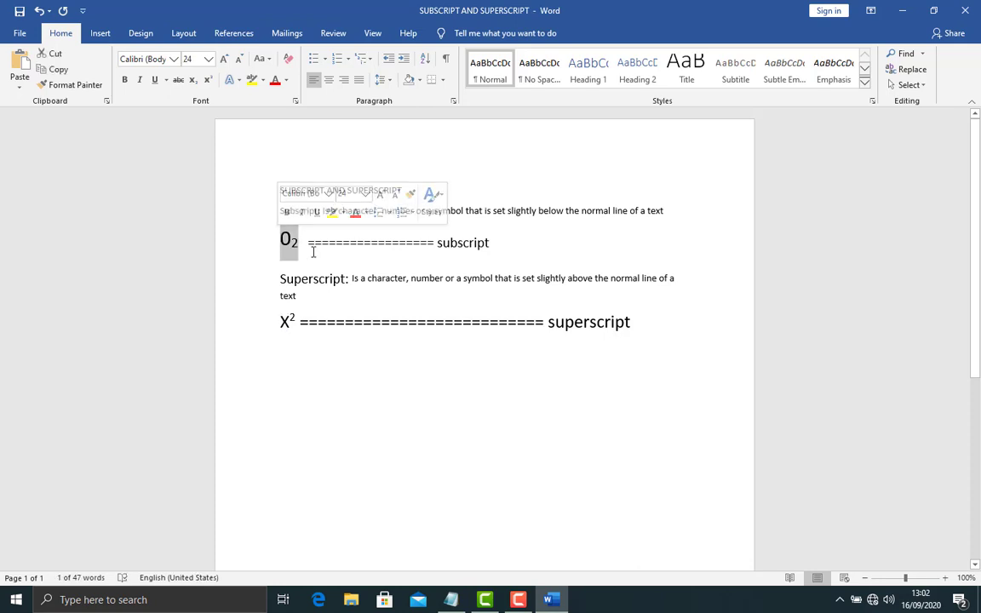
{"action": "left_click", "coordinate": [297, 246]}
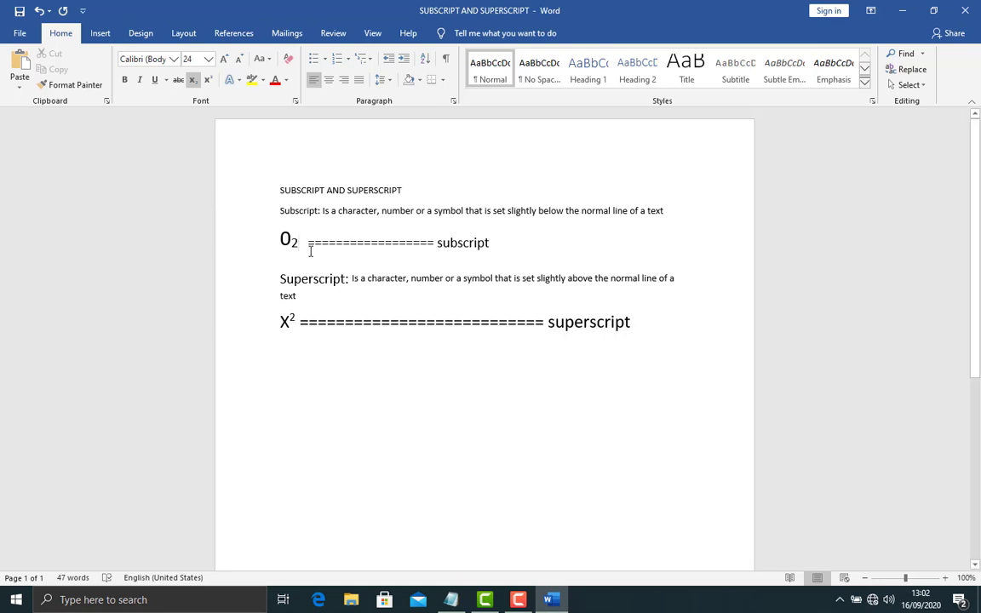
{"action": "double_click", "coordinate": [284, 239]}
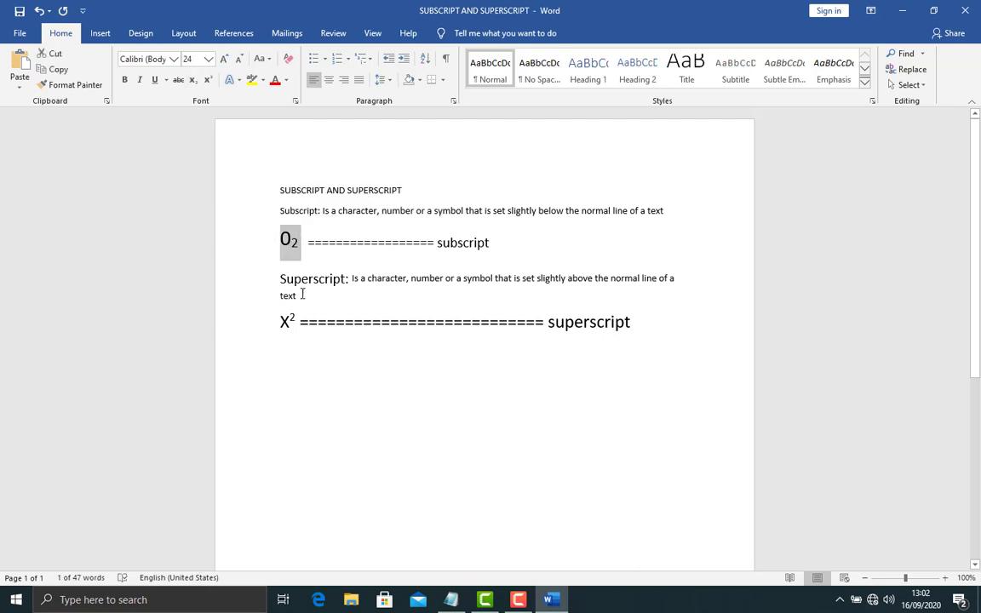
{"action": "left_click_drag", "start_coordinate": [299, 318], "coordinate": [274, 322]}
{"action": "left_click", "coordinate": [566, 321]}
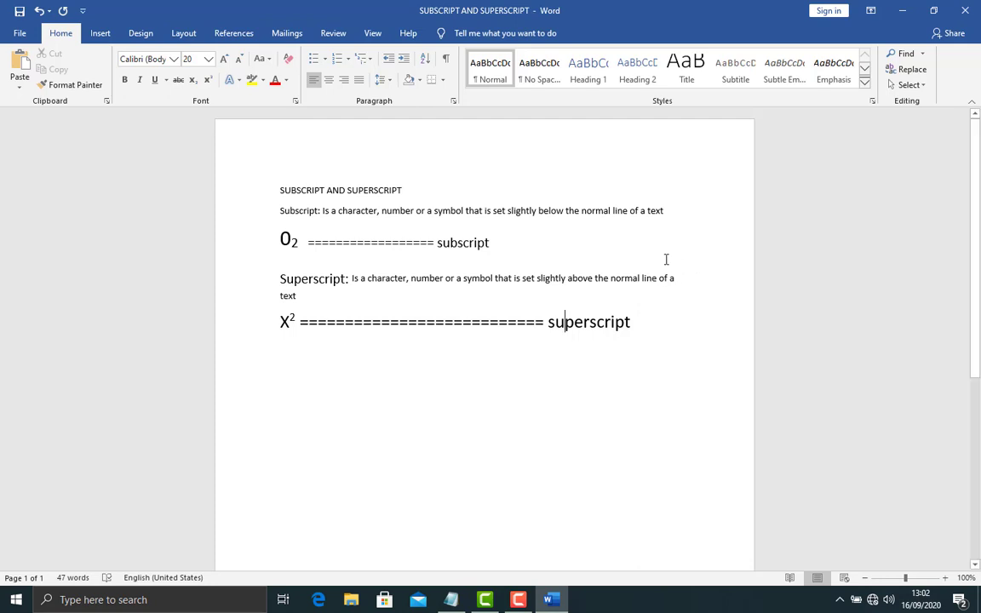
Step: Enlarge the title "SUBSCRIPT AND SUPERSCRIPT" to font size 18 and make it bold
{"action": "left_click_drag", "start_coordinate": [411, 191], "coordinate": [281, 189]}
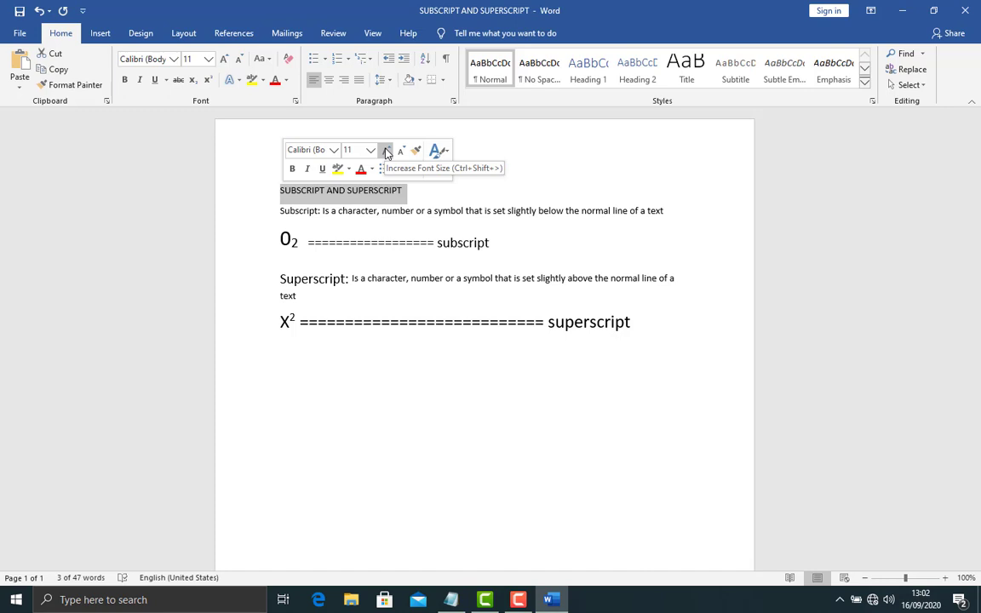
{"action": "left_click", "coordinate": [385, 151]}
{"action": "left_click", "coordinate": [386, 151]}
{"action": "left_click", "coordinate": [386, 151]}
{"action": "left_click", "coordinate": [386, 151]}
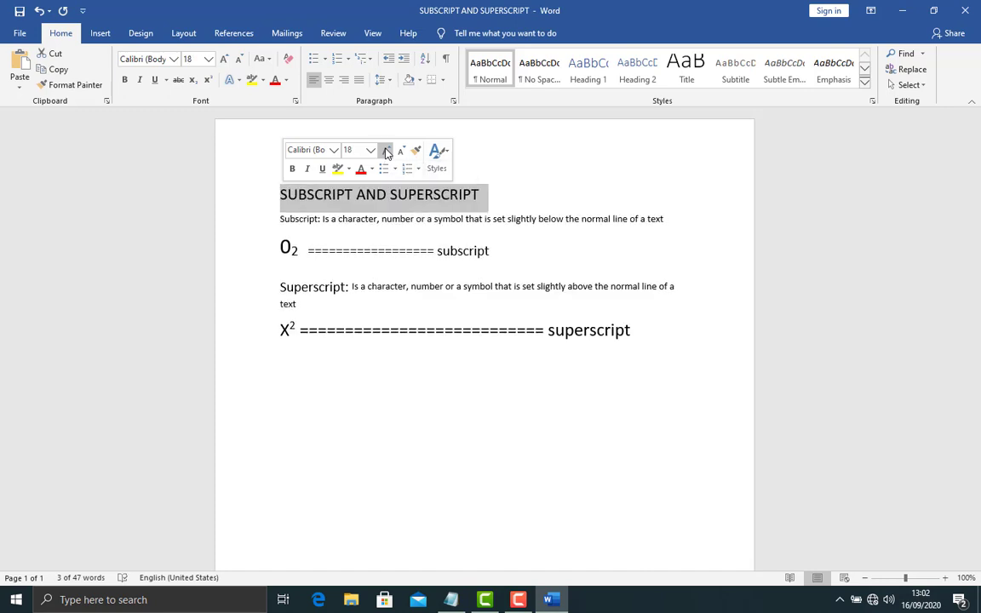
{"action": "left_click", "coordinate": [291, 168]}
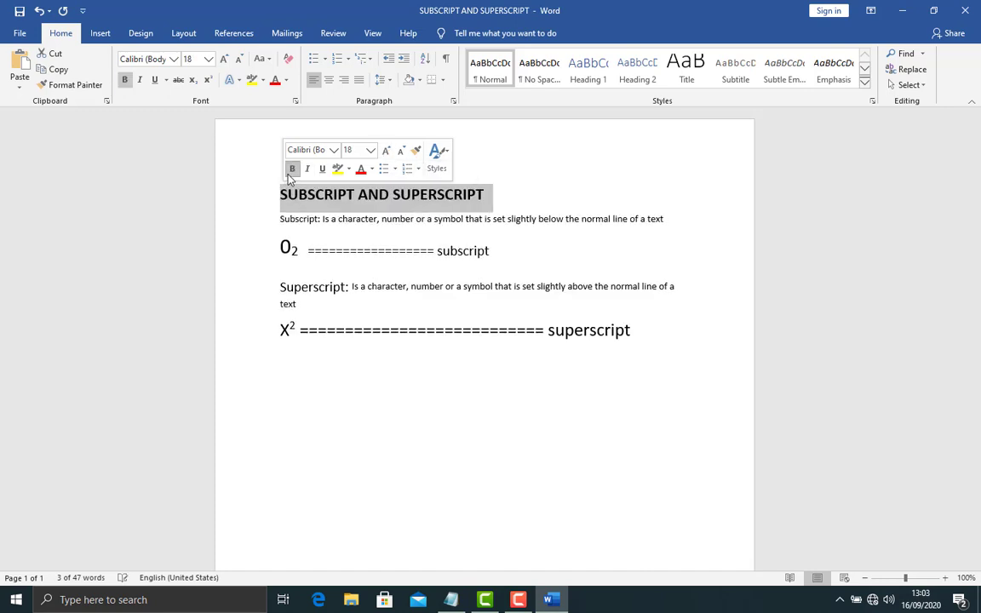
{"action": "left_click", "coordinate": [339, 223]}
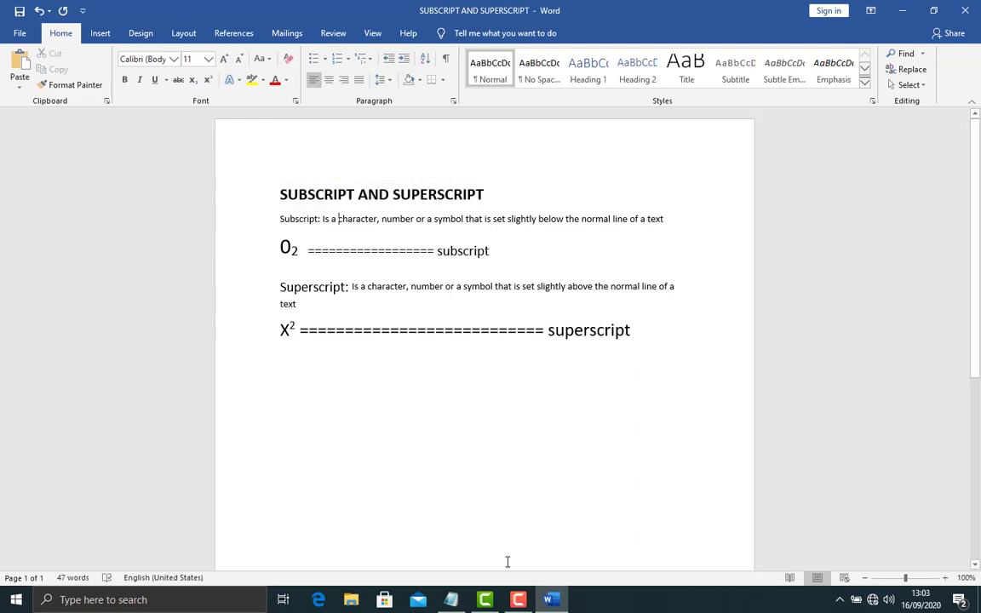
{"action": "left_click", "coordinate": [517, 598]}
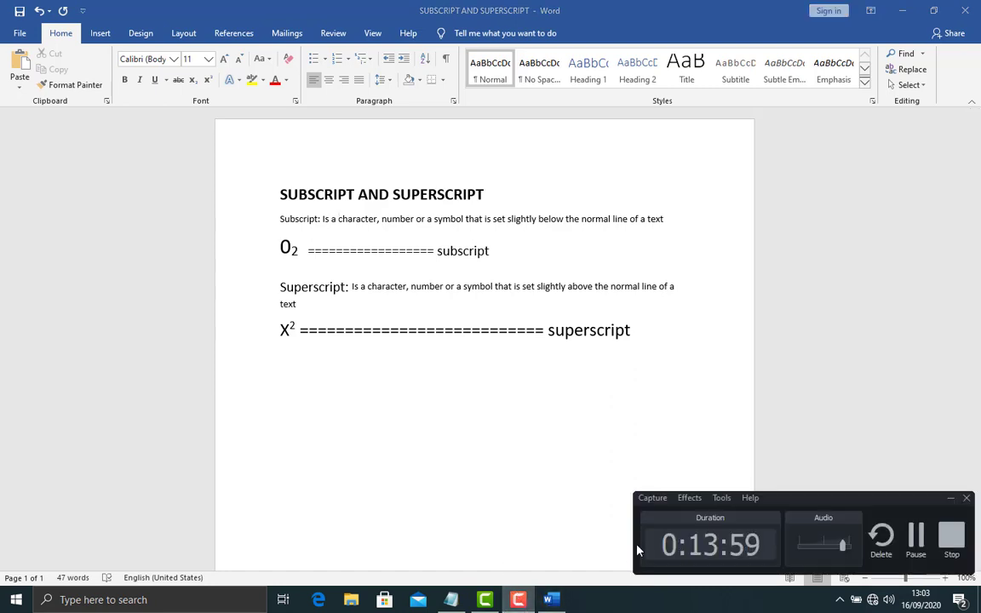